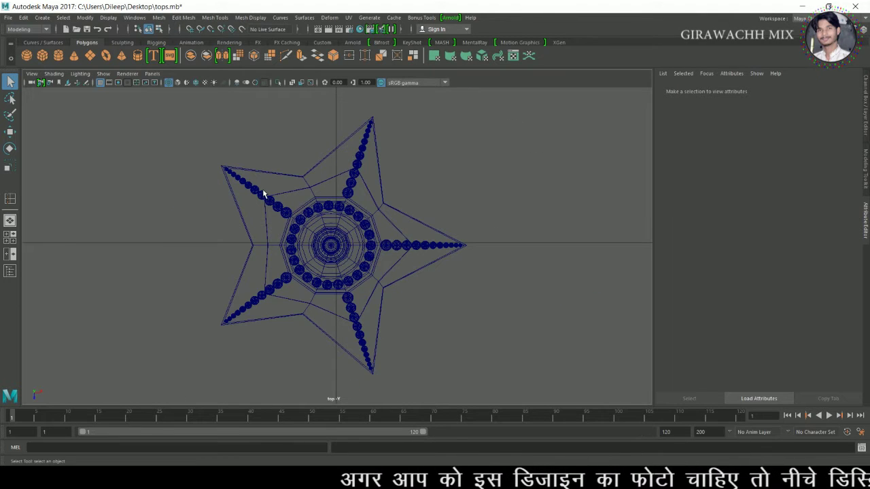
- Select the bead groups of the star arms and combine them into one mesh
left_click(263, 195)
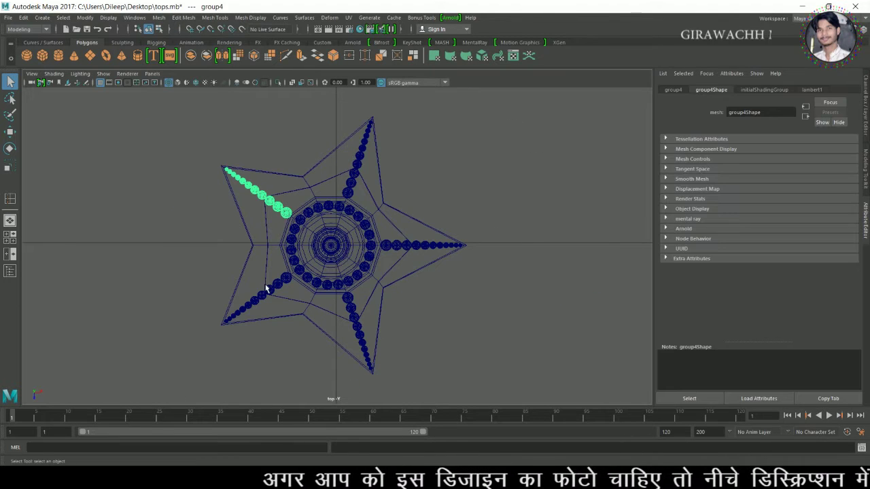
left_click(359, 329)
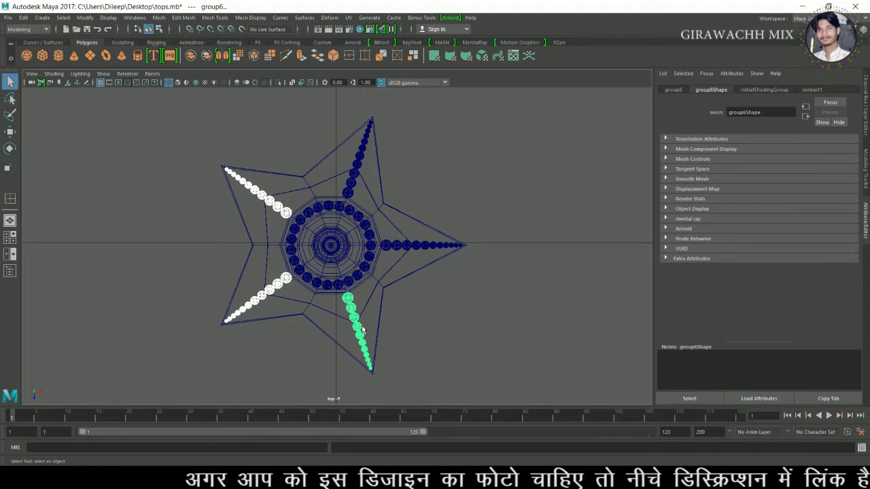
left_click(421, 253)
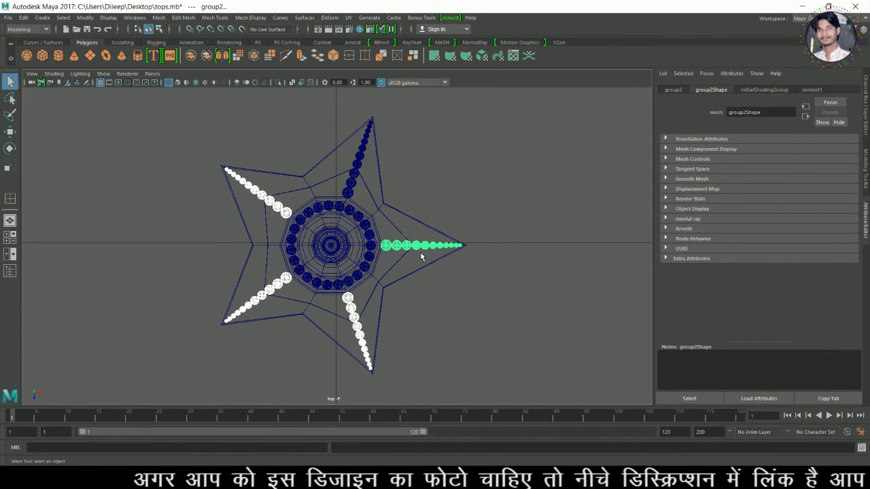
left_click(359, 173)
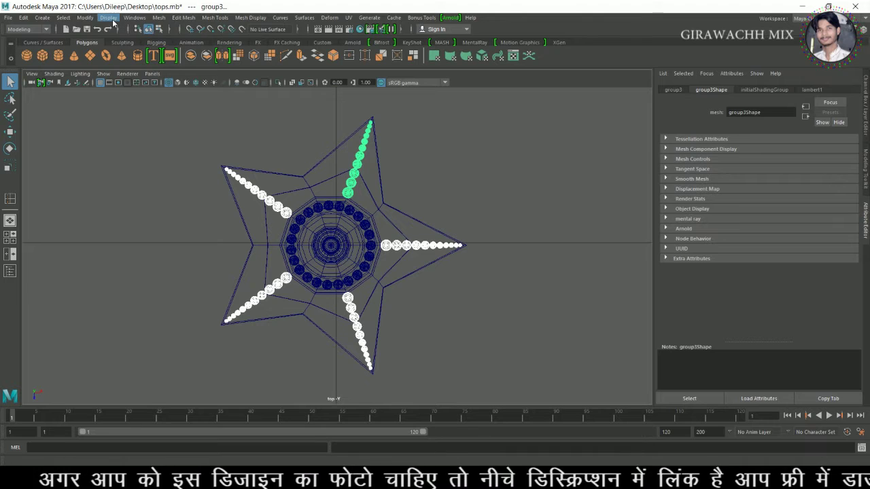
left_click(158, 17)
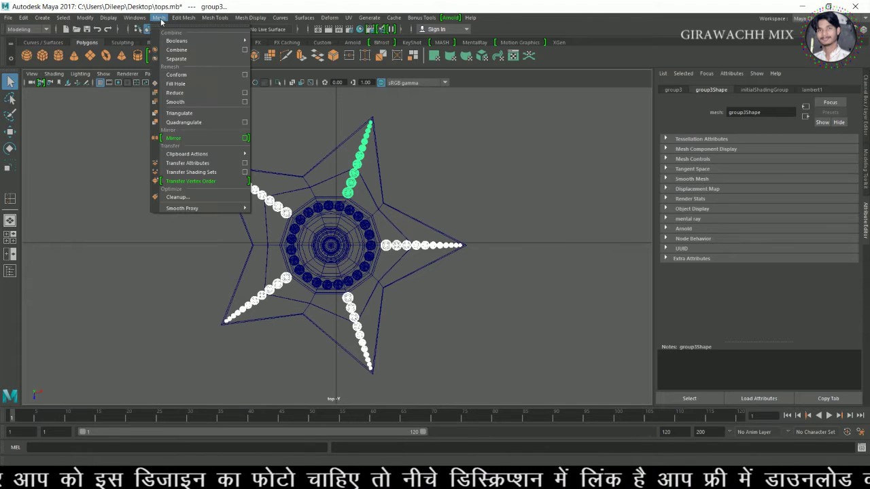
left_click(167, 49)
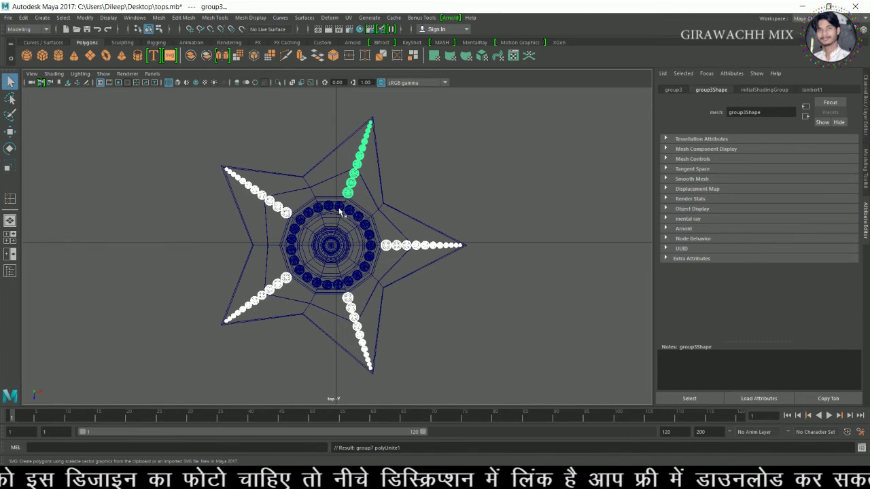
- Isolate the centre ring beads and combine them into a separate mesh, pSphere25
left_click(288, 197)
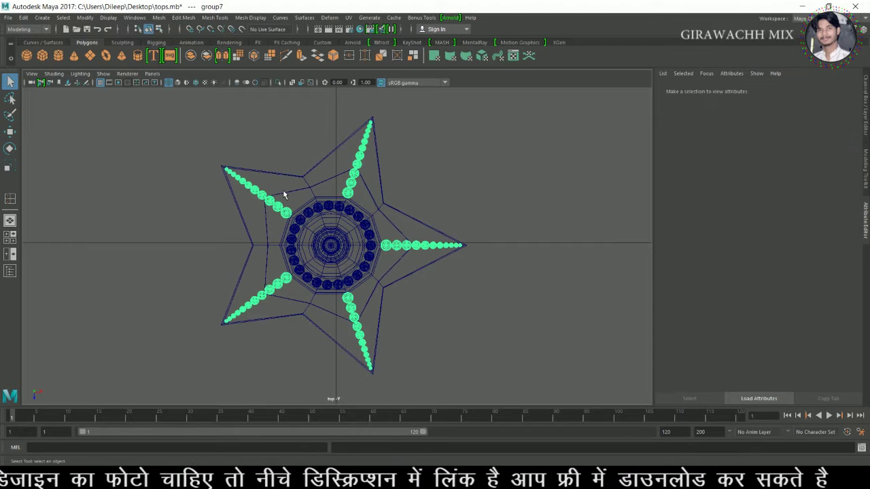
left_click(401, 286)
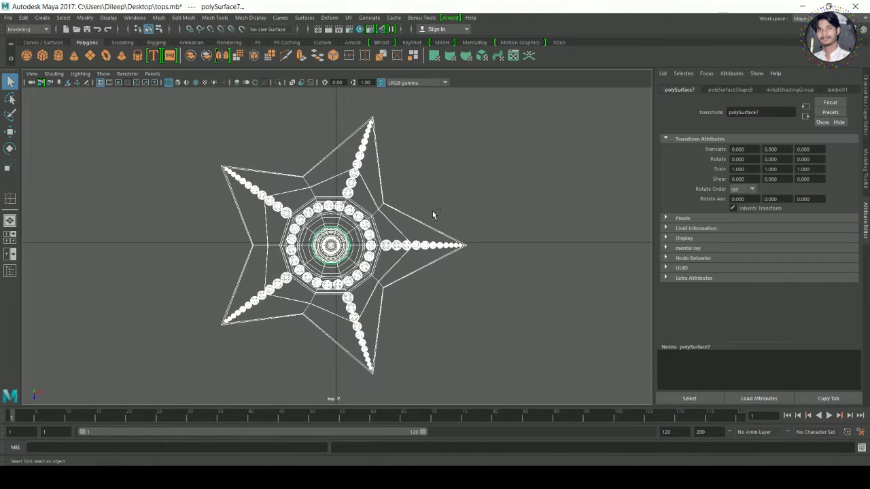
left_click_drag(458, 328, 453, 326, "ctrl")
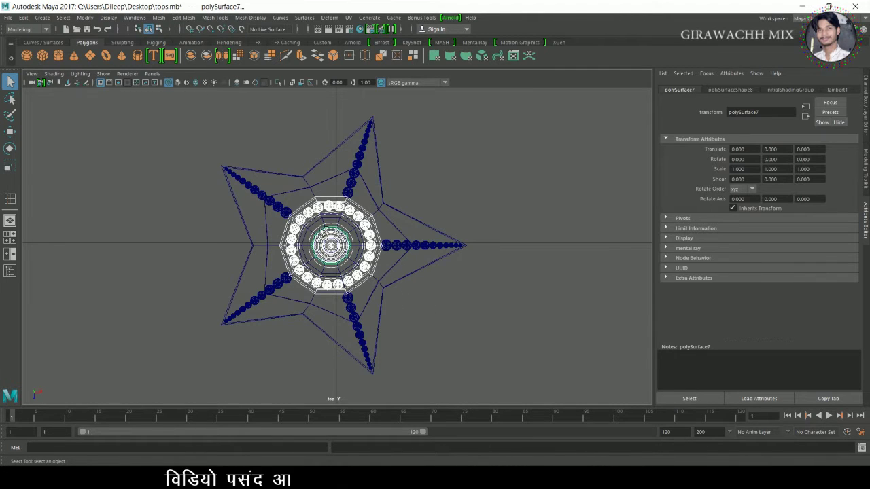
left_click(352, 265, "ctrl")
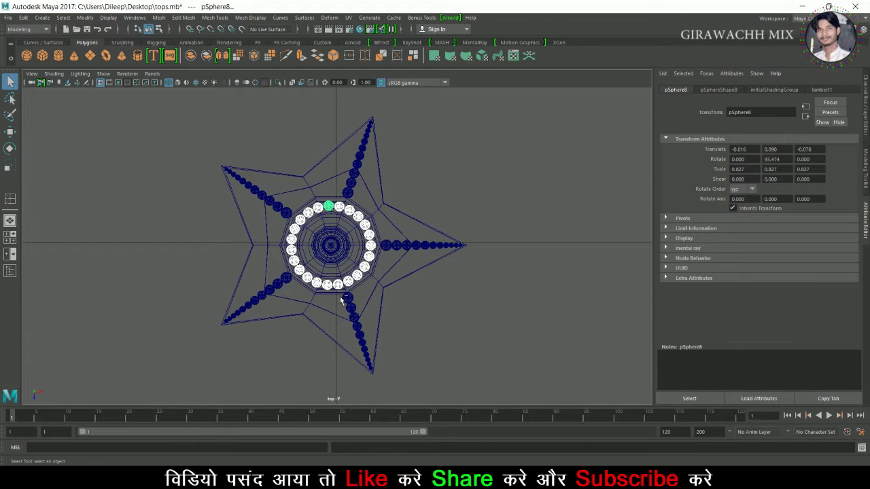
left_click(157, 18)
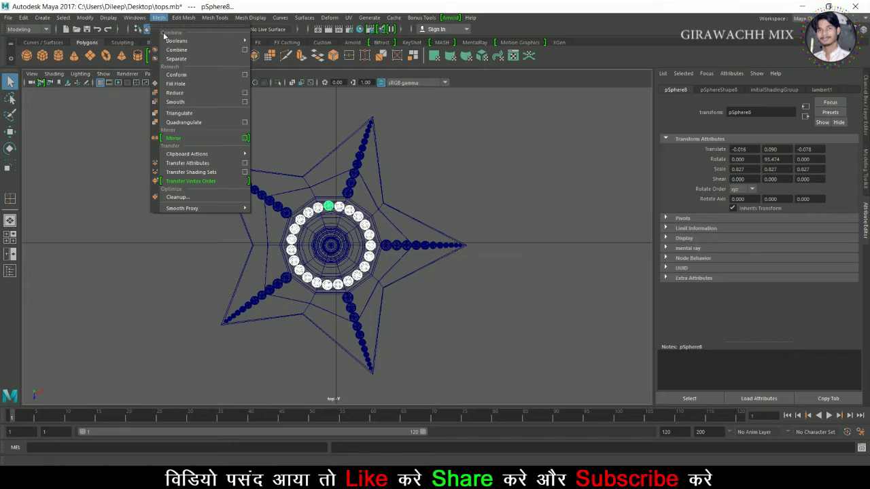
left_click(171, 53)
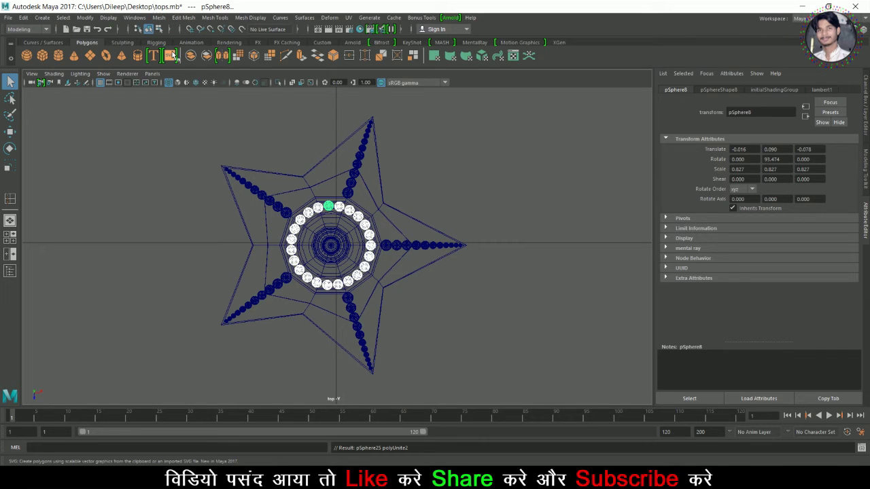
left_click(457, 214)
key("space")
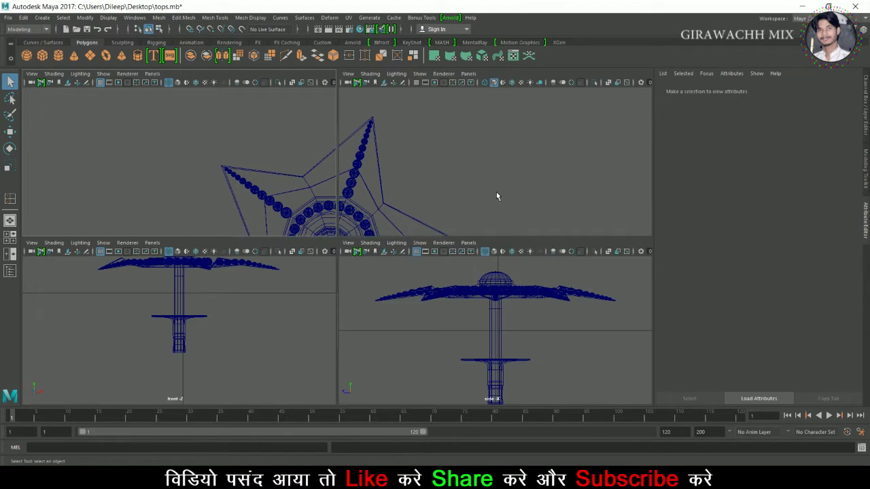
- Shade the perspective view and orbit to inspect the star body from above
key("space")
mouse_move(365, 219)
left_mouse_down("alt")
mouse_move(434, 243)
mouse_move(406, 227)
mouse_move(441, 279)
mouse_move(407, 264)
mouse_move(410, 287)
left_mouse_up("alt")
scroll(446, 284, "up", 2)
mouse_move(348, 283)
left_mouse_down("alt")
mouse_move(423, 266)
mouse_move(396, 294)
mouse_move(387, 272)
mouse_move(374, 296)
mouse_move(442, 292)
mouse_move(344, 296)
mouse_move(311, 272)
left_mouse_up("alt")
scroll(396, 293, "down", 2)
left_click(313, 269)
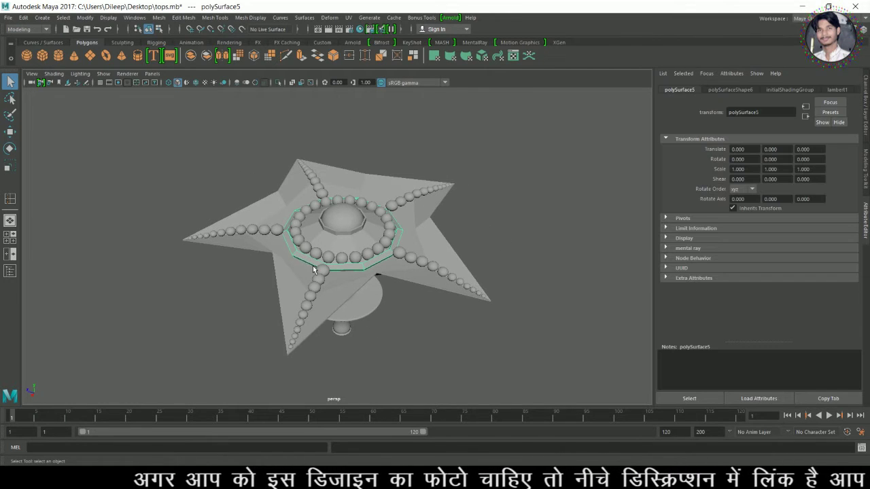
- Inspect the bead ring, then orbit to view the star top from the side
left_click(418, 309)
left_click_drag(417, 309, 451, 330, "alt")
left_click(389, 279)
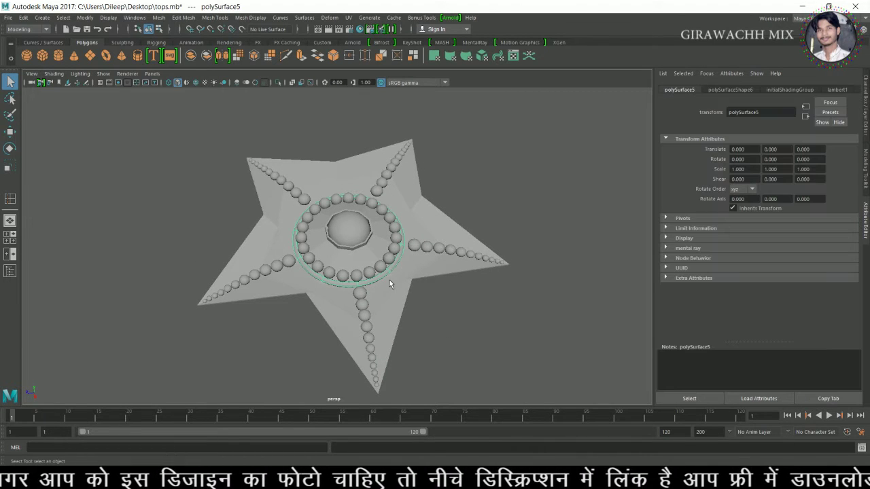
left_click(463, 305)
left_click(400, 270)
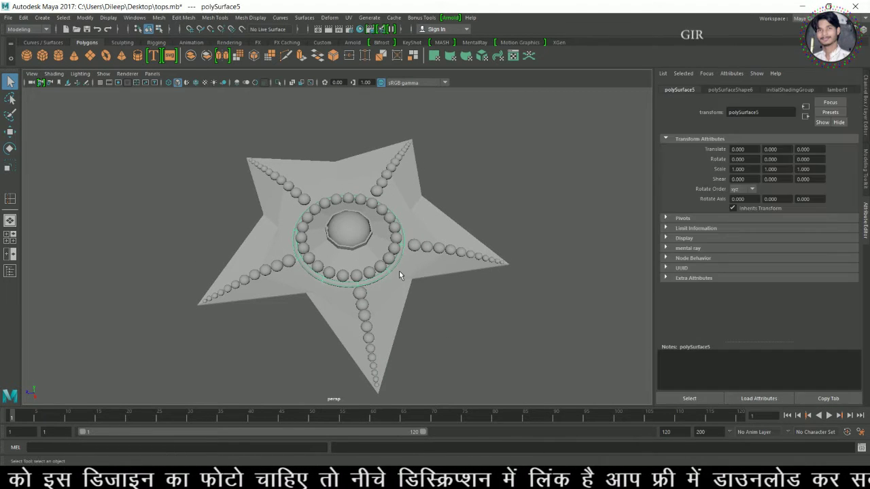
left_click(466, 297)
right_click_drag(466, 297, 418, 301, "alt")
mouse_move(418, 301)
left_mouse_down("alt")
mouse_move(494, 274)
mouse_move(442, 297)
mouse_move(544, 281)
mouse_move(549, 302)
mouse_move(563, 290)
mouse_move(586, 190)
left_mouse_up("alt")
- Open the Channel Box and marquee-select every part of the star top
key("ctrl+a")
scroll(545, 280, "down", 5)
left_click_drag(219, 346, 216, 343)
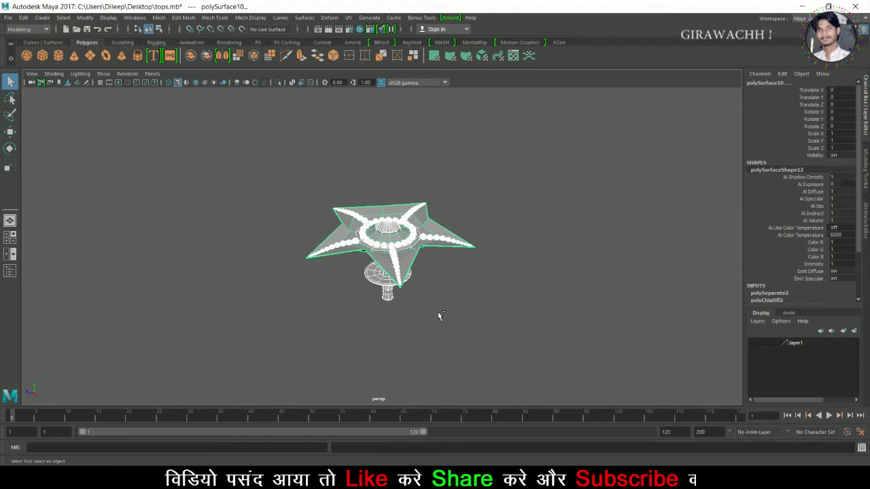
- Group the star top parts as group8 and ready the Rotate tool in front view
key("ctrl+g")
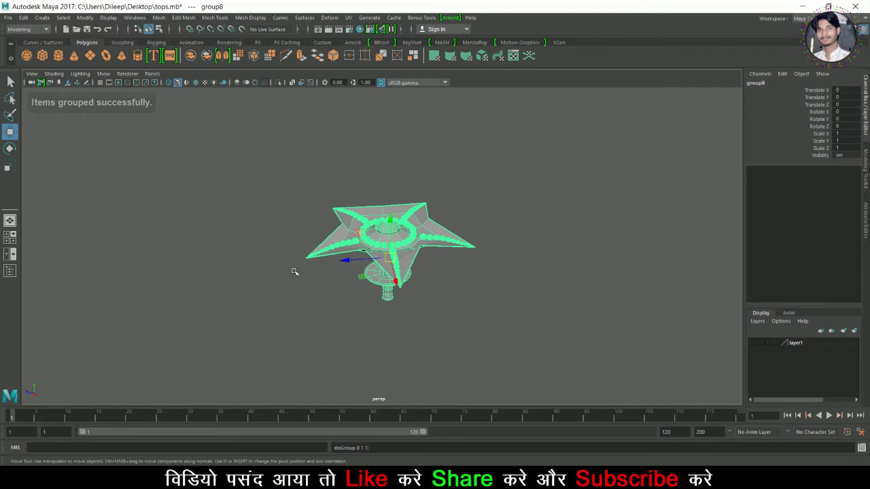
key("space")
key("space")
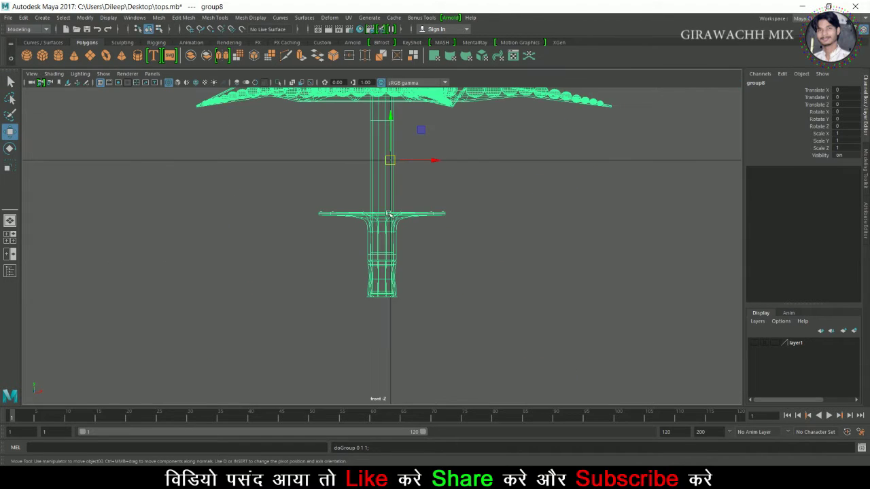
scroll(412, 201, "down", 5)
scroll(411, 201, "up", 2)
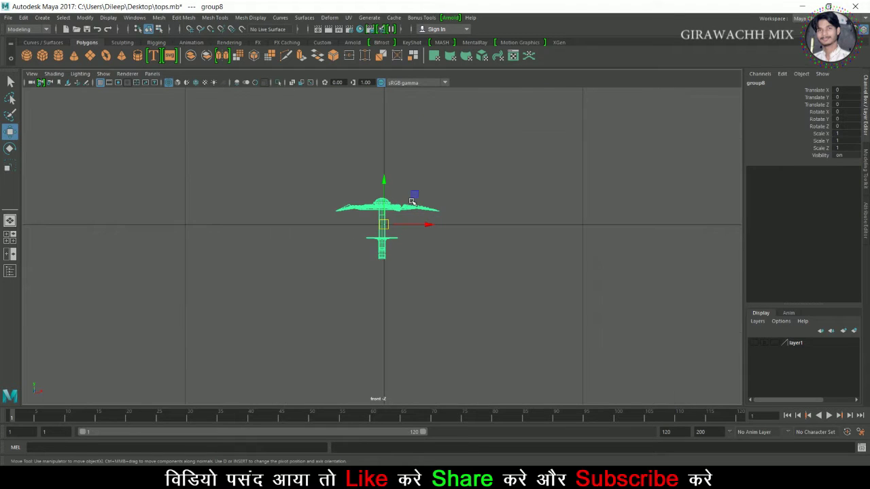
key("e")
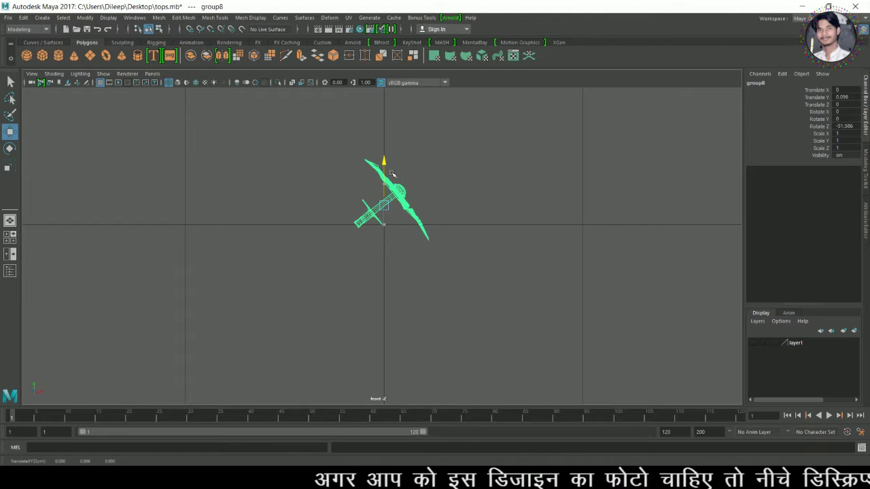
- Rotate group8 to −42.49° about Z and raise it to 0.13 in Y
key("e")
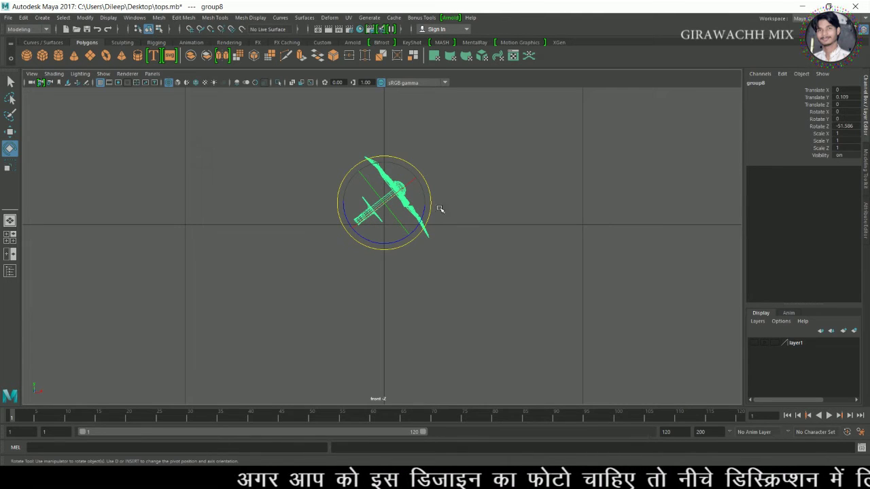
left_click_drag(435, 191, 440, 196)
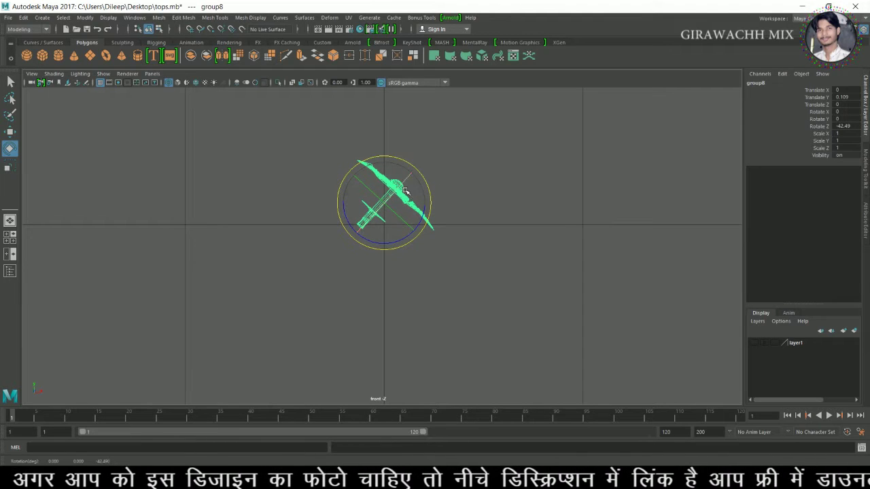
key("w")
left_click_drag(392, 170, 391, 165)
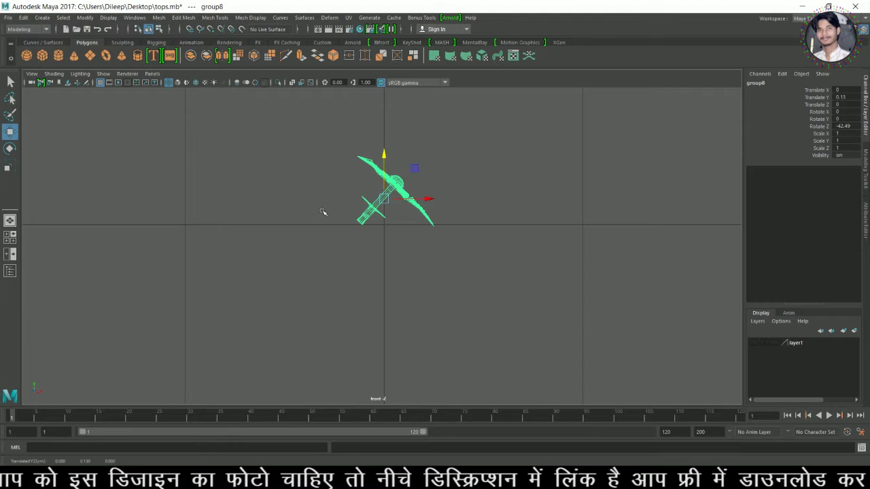
scroll(486, 259, "up", 2)
scroll(487, 259, "up", 3)
scroll(437, 297, "up", 1)
scroll(476, 302, "up", 1)
scroll(489, 305, "up", 1)
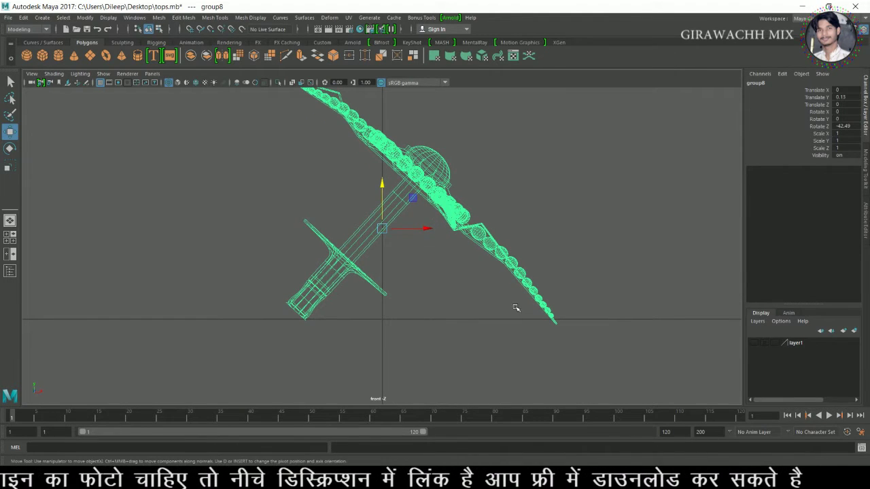
- Make a first pass at group8's Z tilt and height, zooming in on the stem
key("e")
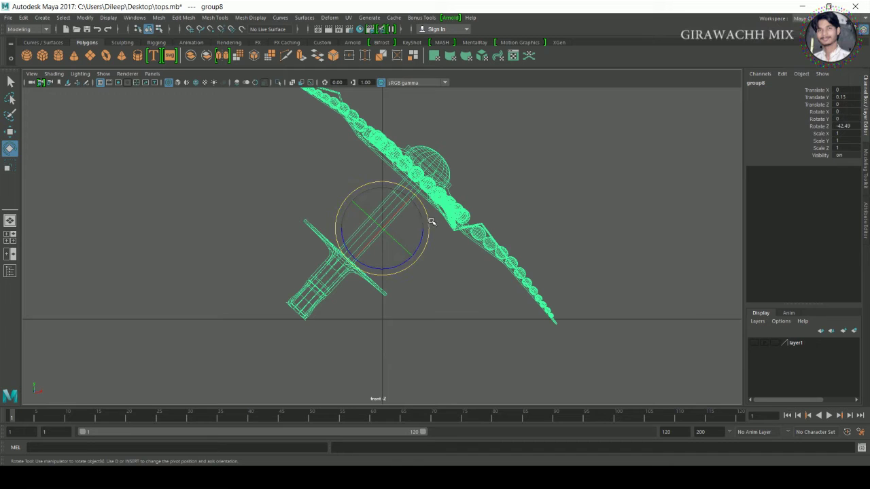
left_click_drag(431, 220, 431, 221)
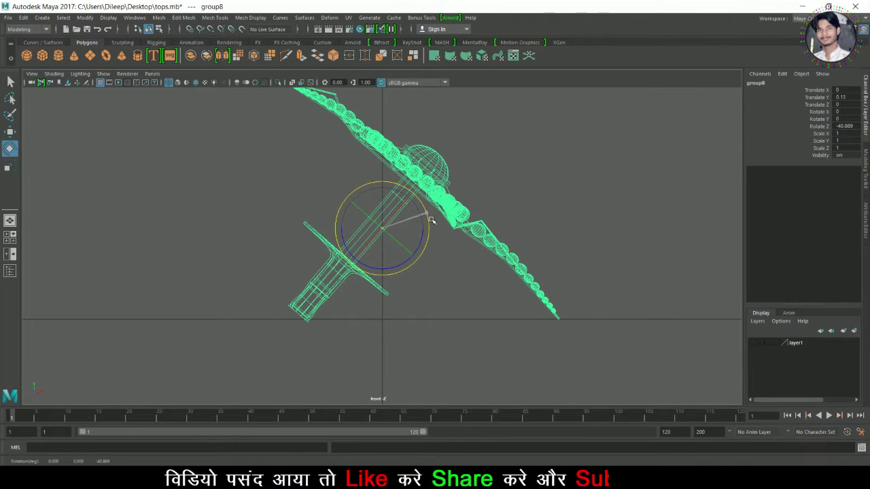
left_click_drag(431, 221, 439, 219)
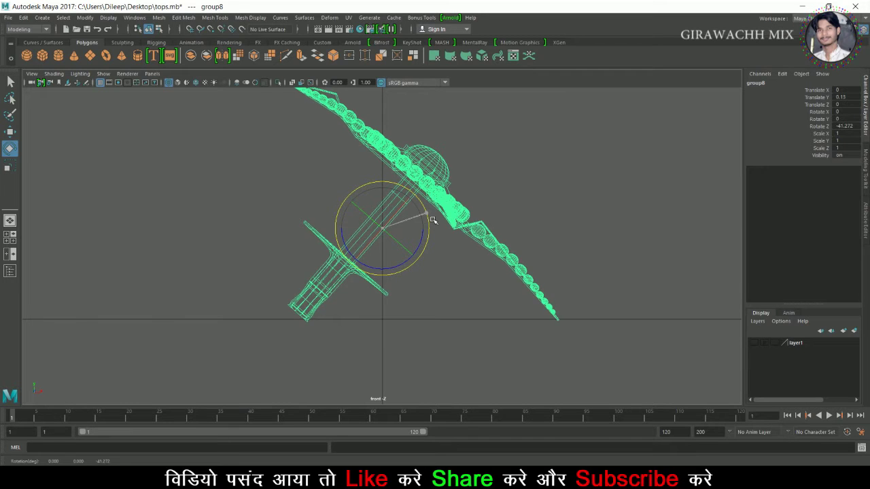
left_click_drag(438, 219, 439, 217)
left_click_drag(388, 196, 388, 195)
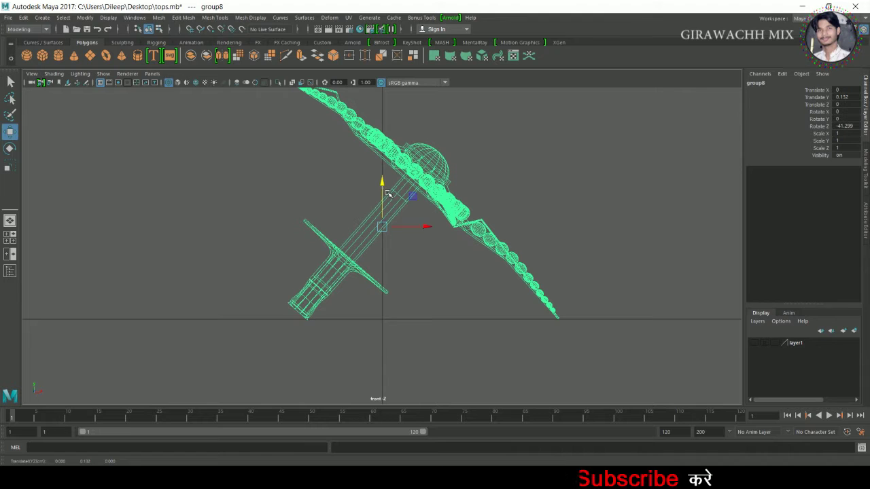
right_click_drag(398, 250, 552, 316, "alt")
mouse_move(501, 306)
right_mouse_down("alt")
mouse_move(578, 326)
mouse_move(510, 271)
right_mouse_up("alt")
left_click_drag(391, 176, 392, 175)
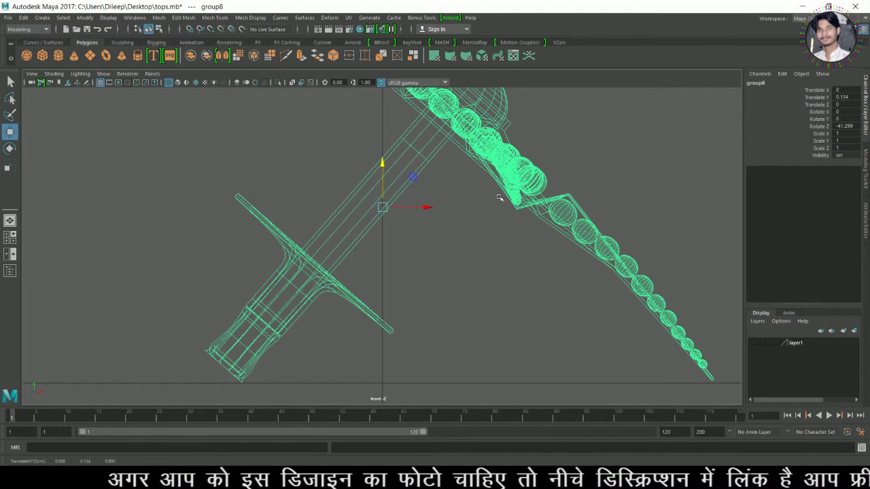
- Fine-tune group8 to −41.585° about Z and settle its height at 0.134 in Y
key("e")
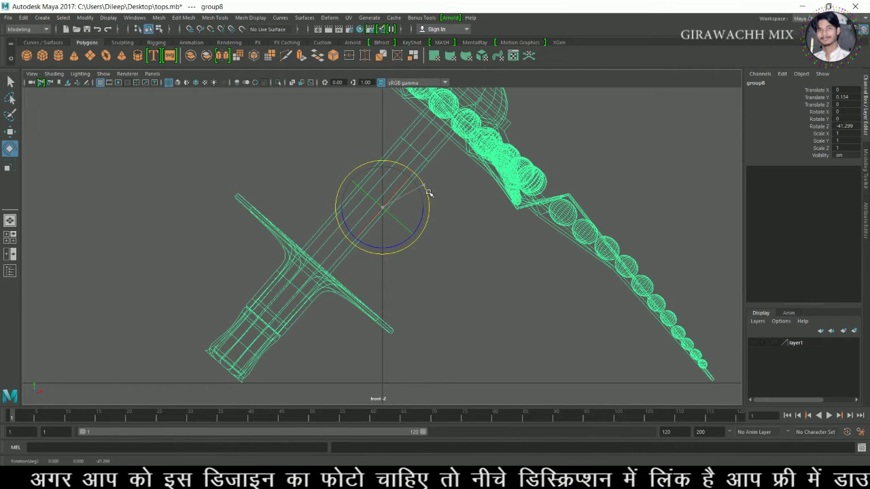
left_click_drag(429, 193, 434, 191)
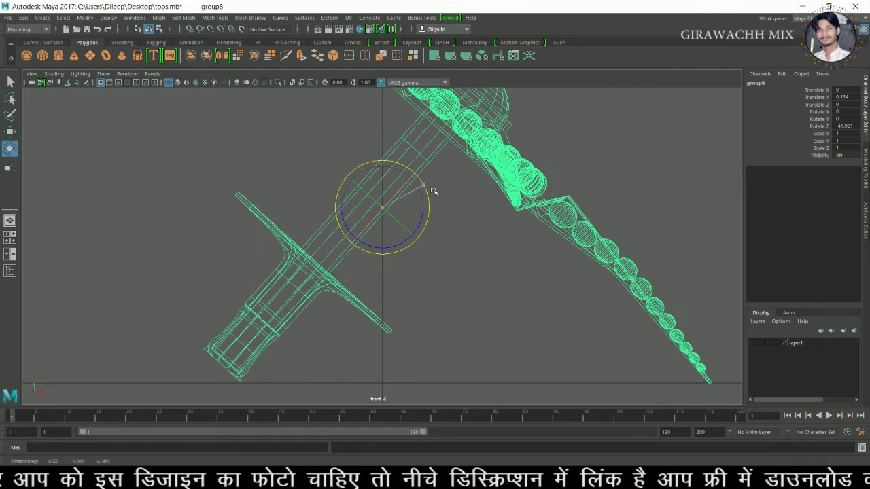
left_click_drag(433, 191, 435, 191)
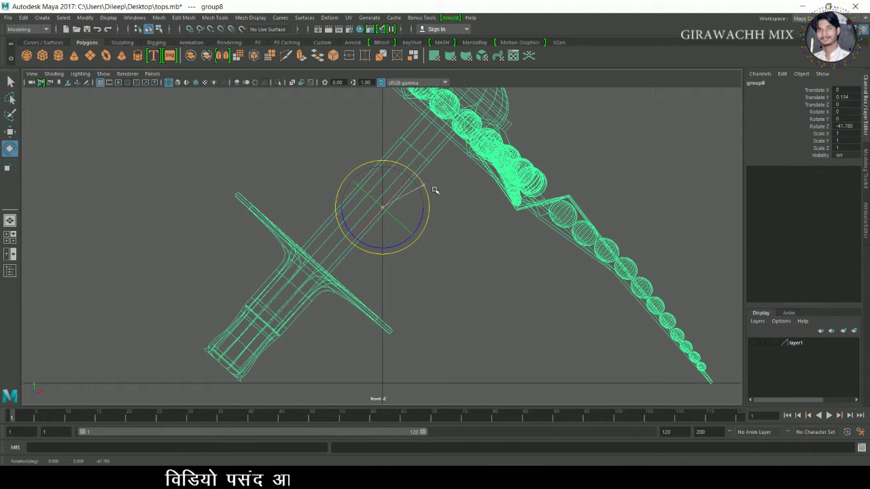
left_click_drag(435, 190, 435, 190)
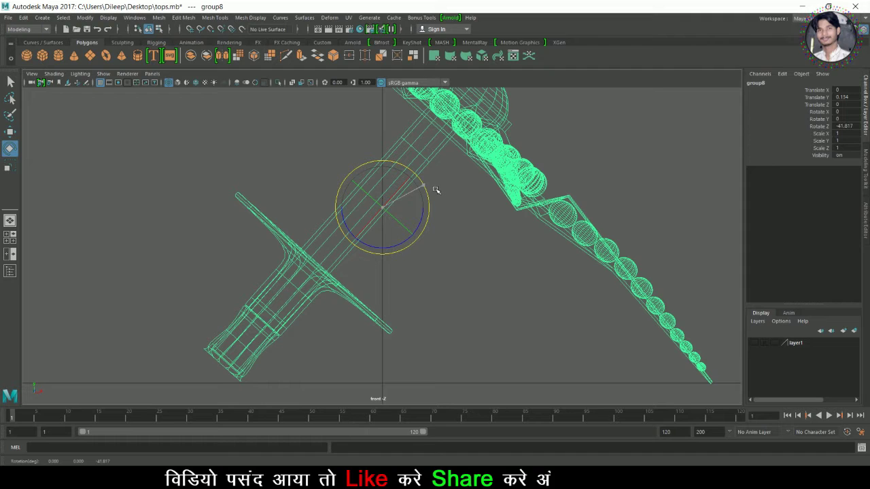
left_click_drag(436, 190, 436, 190)
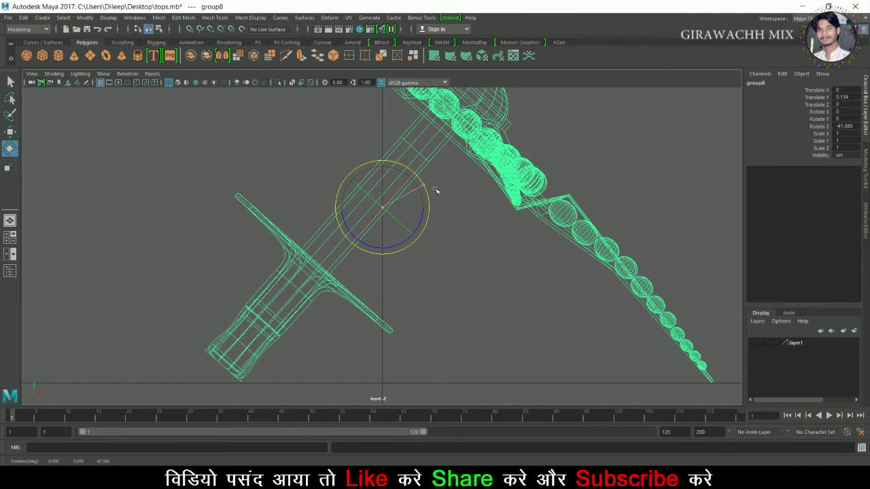
key("w")
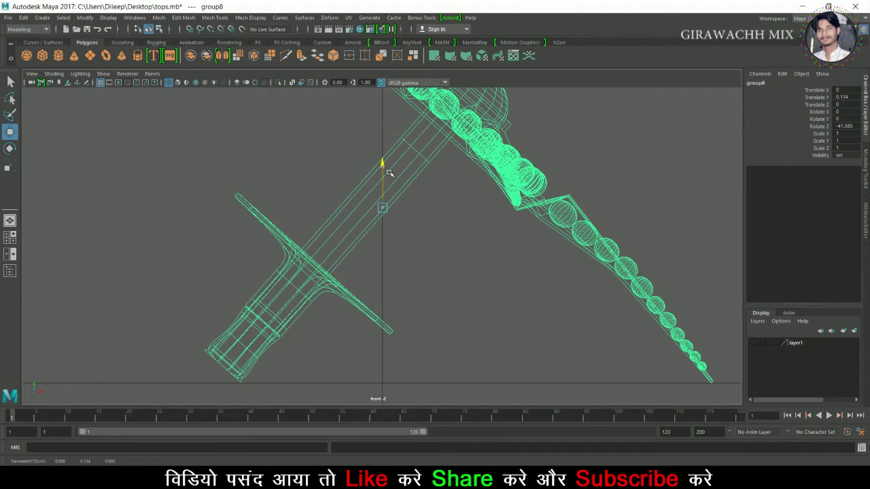
left_click_drag(389, 173, 390, 172)
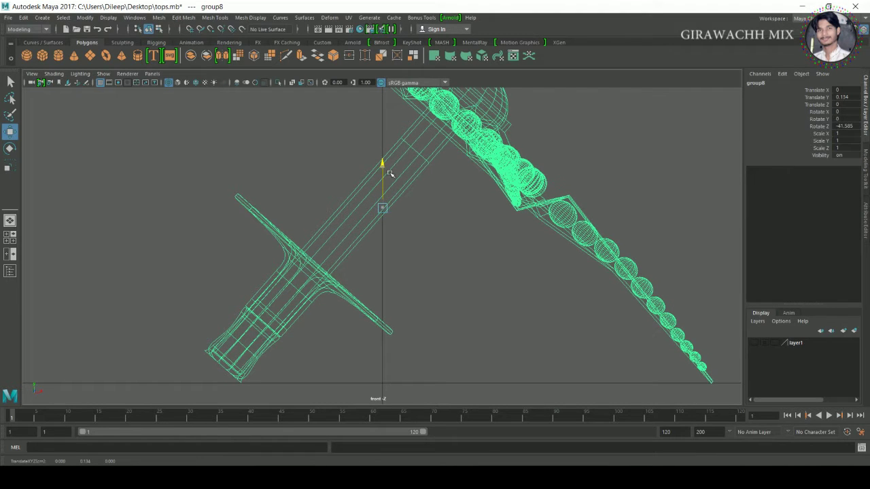
left_click_drag(389, 172, 390, 174)
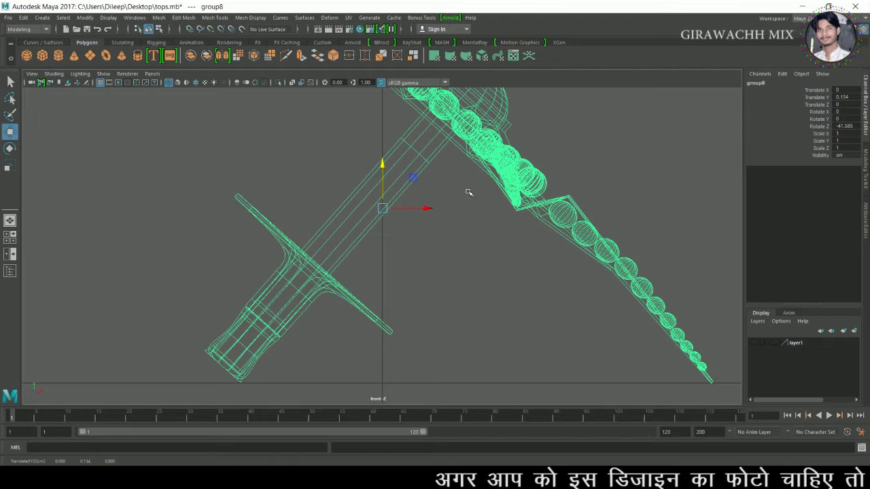
key("space")
key("space")
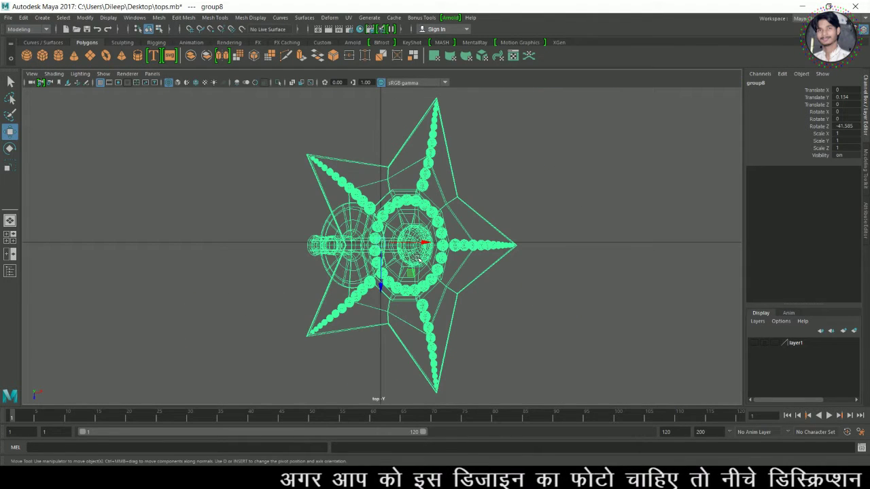
- Show the grid, orbit the top, and undo a test rotation to keep the −41.585° tilt
key("space")
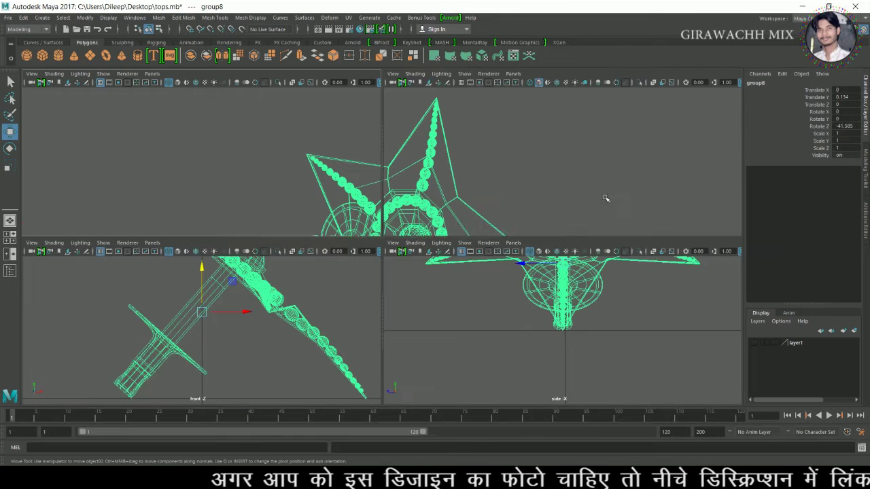
key("space")
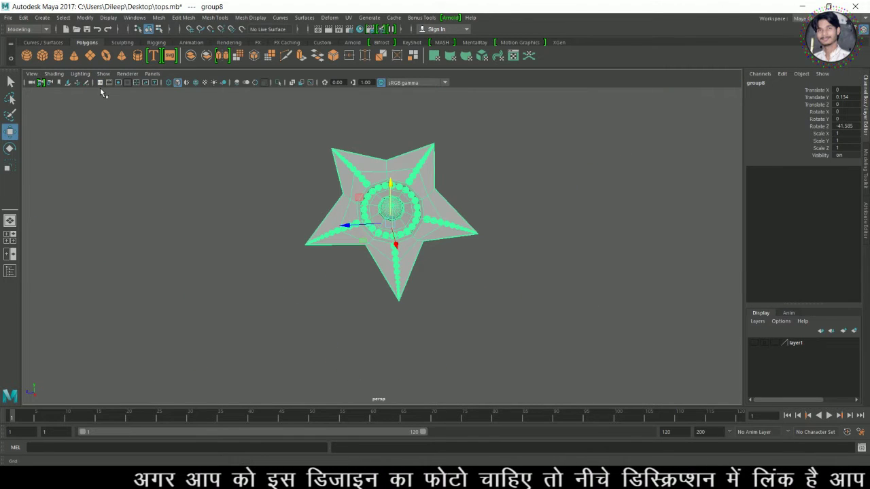
left_click(101, 83)
mouse_move(361, 295)
left_mouse_down("alt")
mouse_move(317, 287)
mouse_move(428, 292)
mouse_move(336, 302)
mouse_move(346, 301)
left_mouse_up("alt")
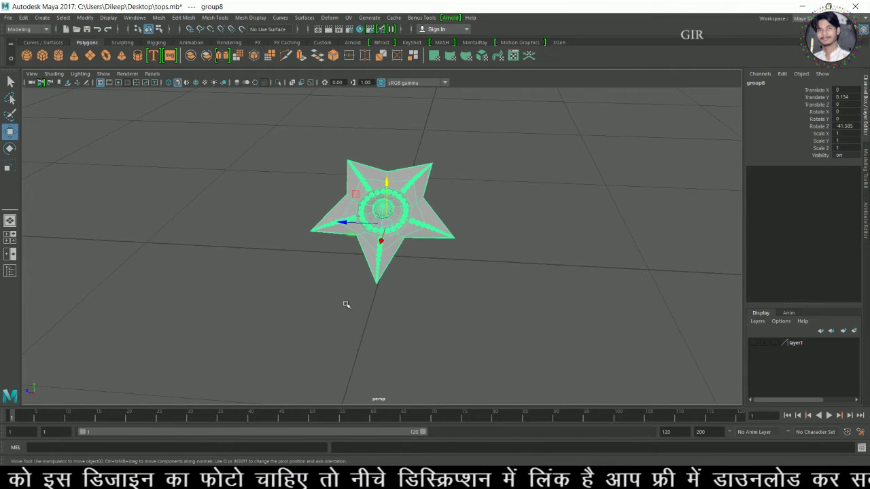
key("e")
mouse_move(439, 229)
left_mouse_down()
mouse_move(437, 259)
mouse_move(411, 247)
mouse_move(465, 268)
mouse_move(498, 254)
mouse_move(510, 273)
mouse_move(262, 340)
left_mouse_up()
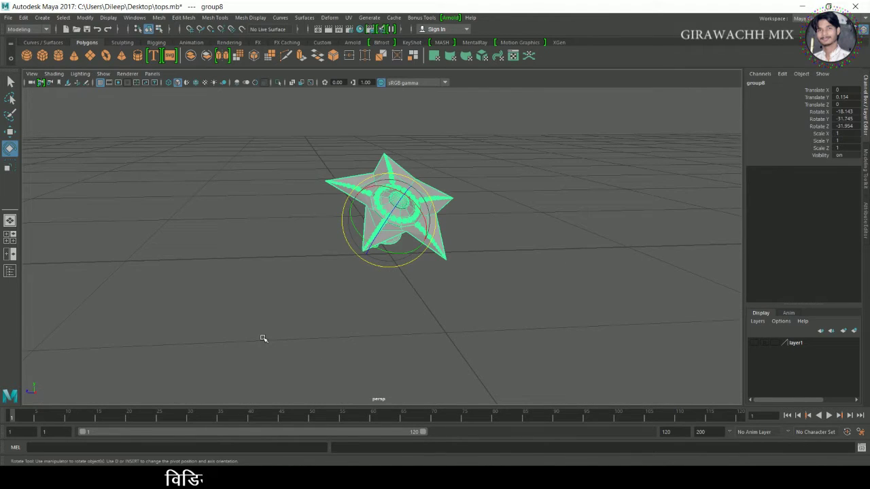
key("space")
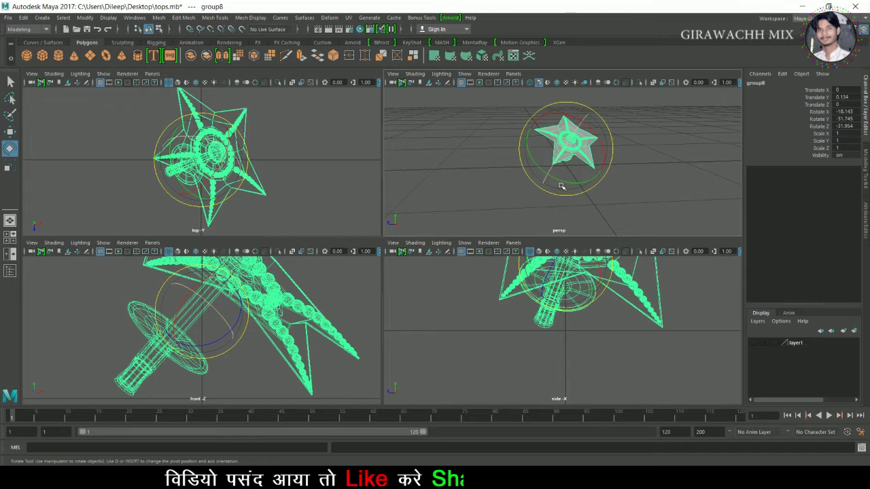
key("ctrl+z")
- Maximize and zoom the side view of the star top
key("space")
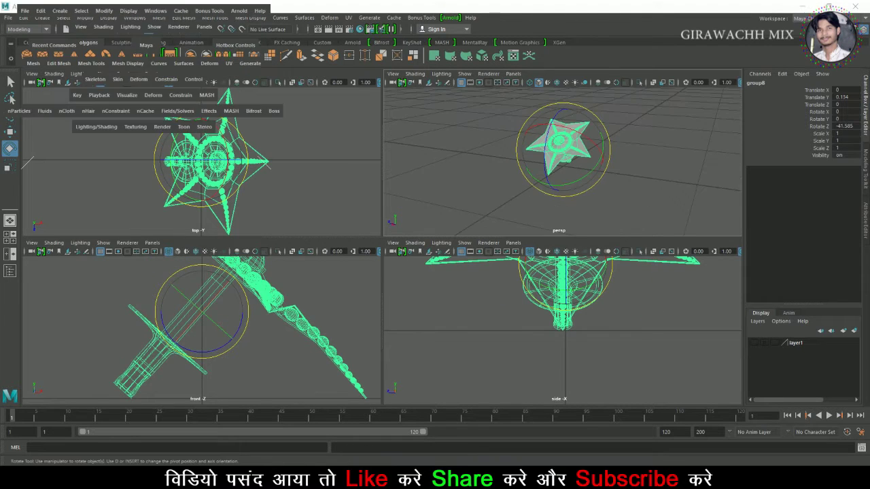
key("space")
key("space")
key("space")
key("space")
right_click_drag(524, 331, 496, 336, "alt")
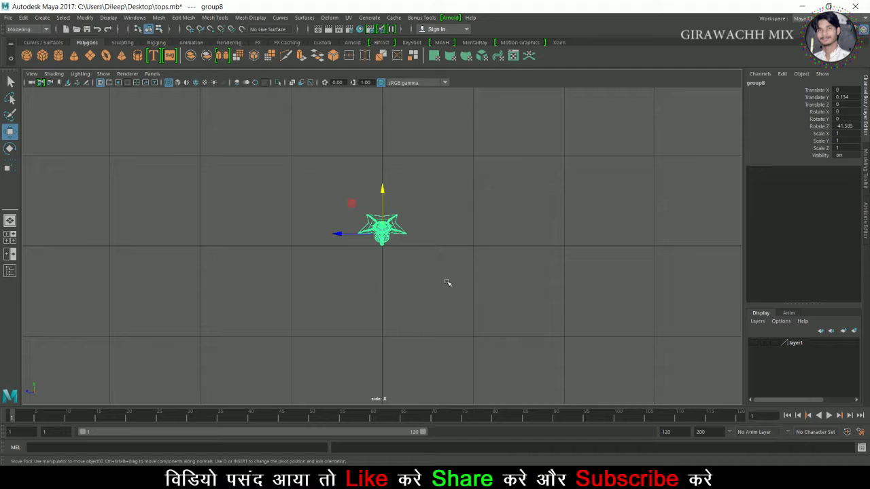
scroll(403, 300, "up", 3)
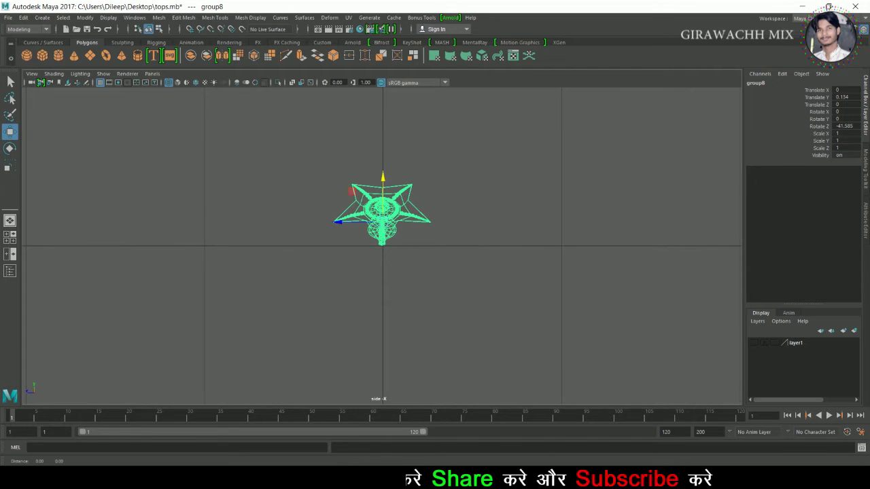
- Duplicate the top as group9 at −0.569 in Z and group both tops as group10
scroll(404, 300, "up", 2)
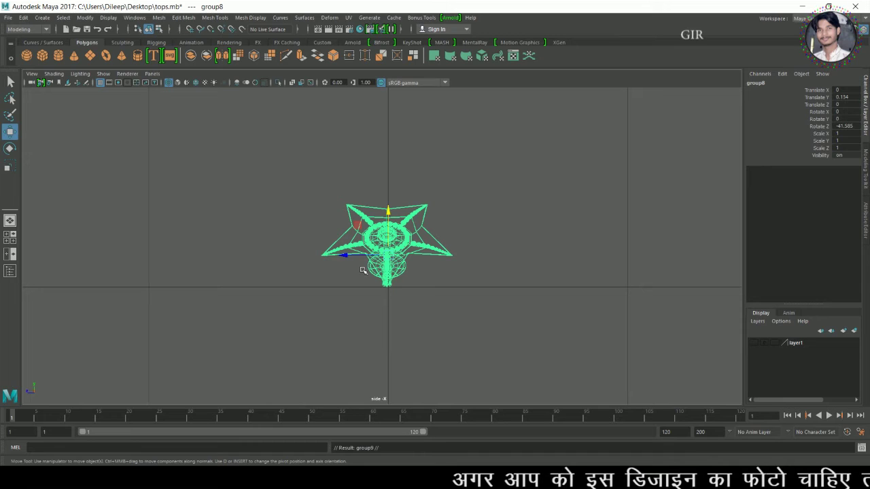
key("ctrl+d")
middle_click_drag(426, 266, 490, 274)
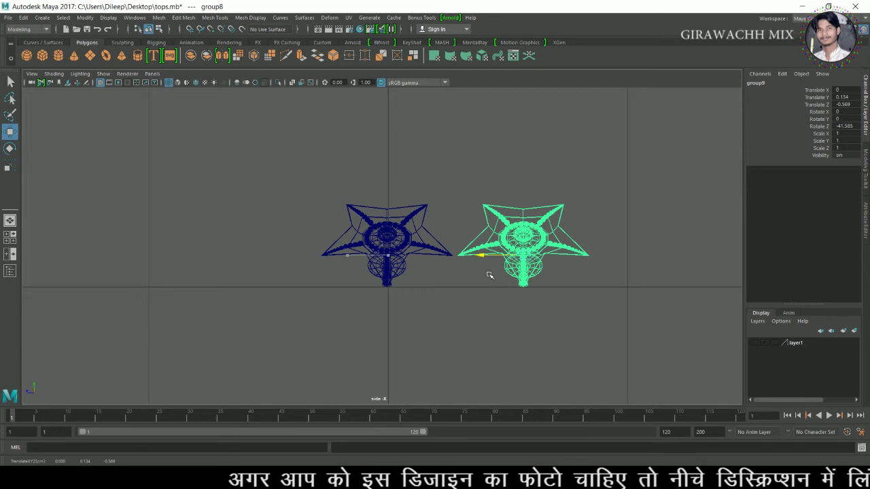
left_click_drag(237, 174, 694, 356)
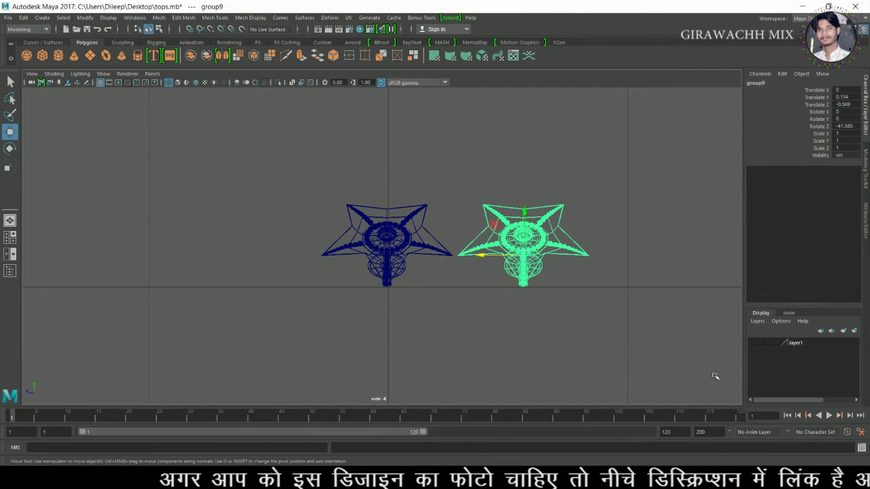
key("ctrl+g")
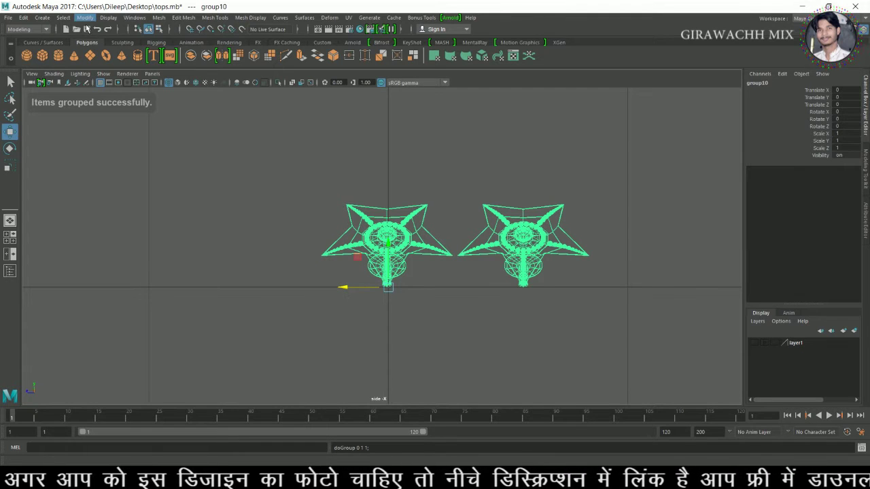
- Centre group10's pivot and move the pair to 0.278 in Z, shown in perspective
left_click(85, 18)
left_click(104, 84)
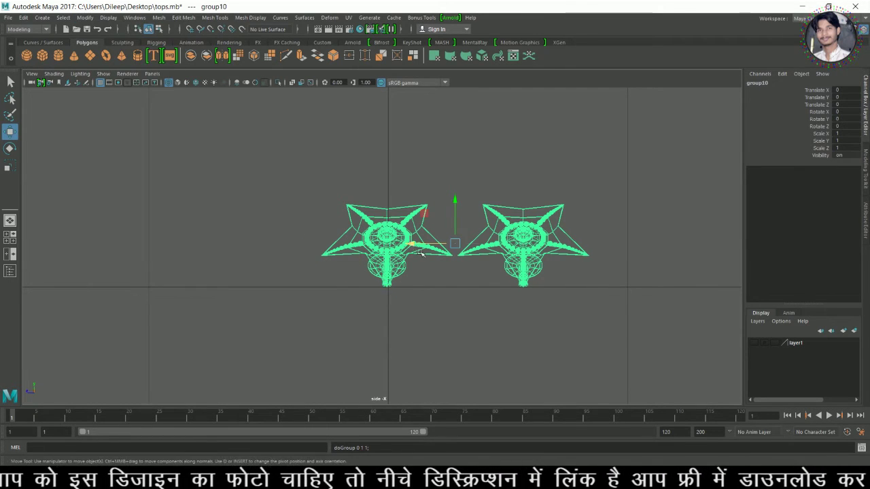
left_click_drag(455, 243, 398, 242)
scroll(475, 292, "up", 2)
scroll(625, 357, "up", 3)
scroll(625, 357, "down", 1)
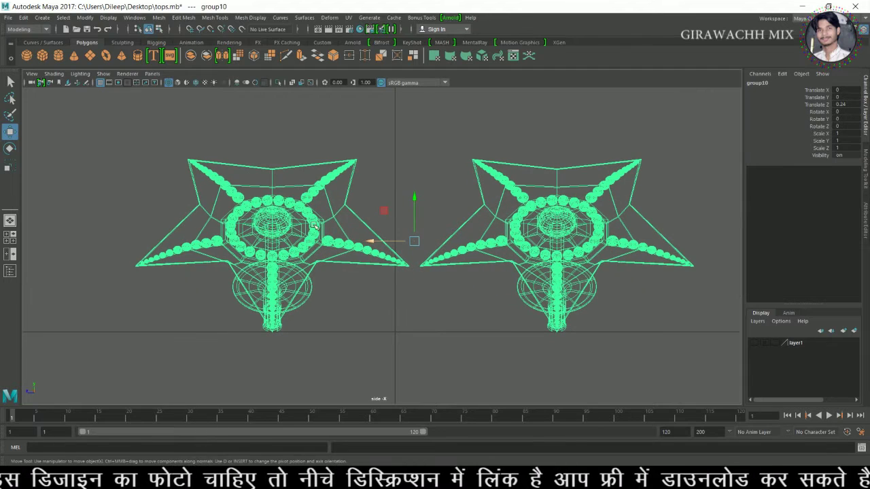
left_click_drag(375, 248, 356, 243)
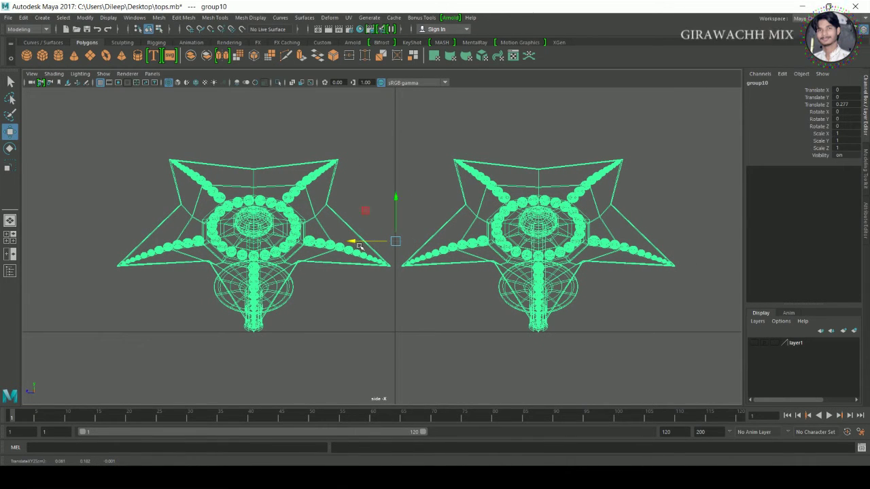
left_click_drag(360, 246, 358, 246)
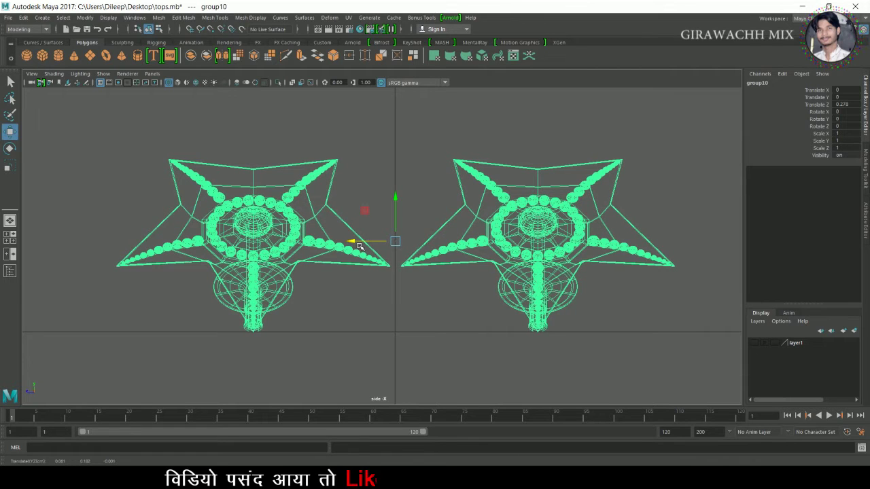
key("space")
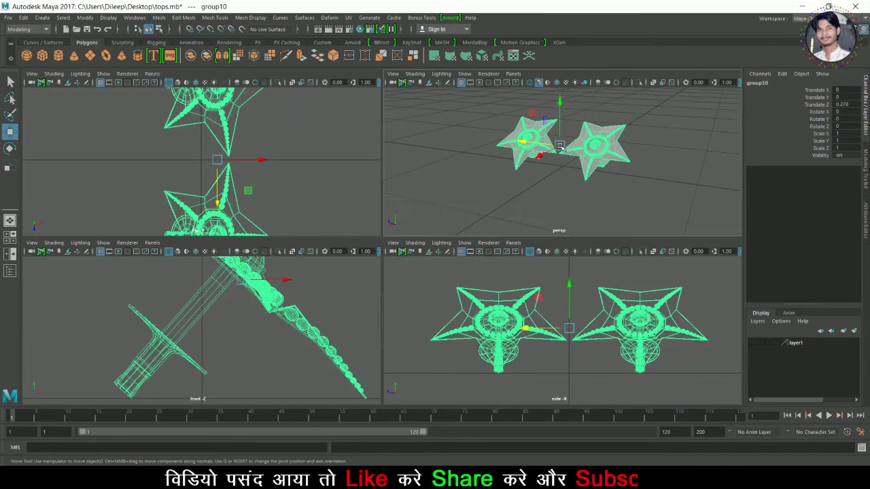
key("space")
mouse_move(357, 305)
left_mouse_down("alt")
mouse_move(432, 308)
mouse_move(351, 306)
left_mouse_up("alt")
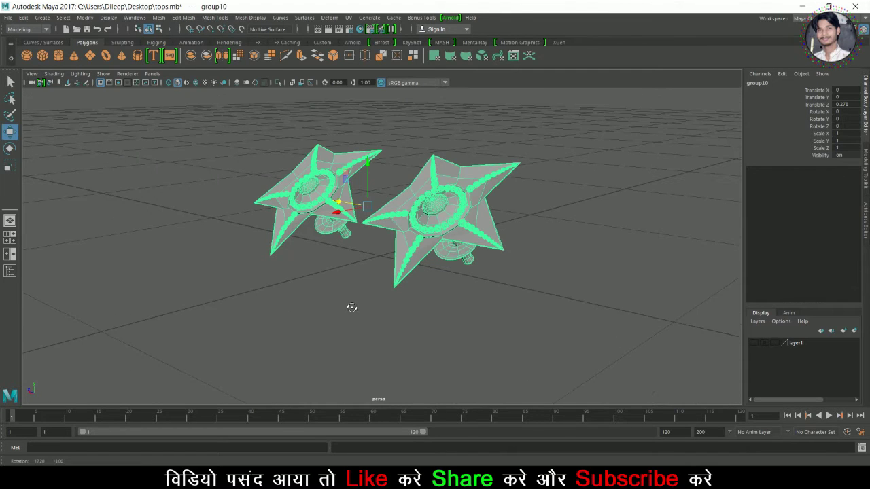
- Deselect the tops and orbit and zoom to view them from below and above
left_click(136, 141)
mouse_move(145, 197)
left_mouse_down("alt")
mouse_move(240, 202)
mouse_move(153, 202)
left_mouse_up("alt")
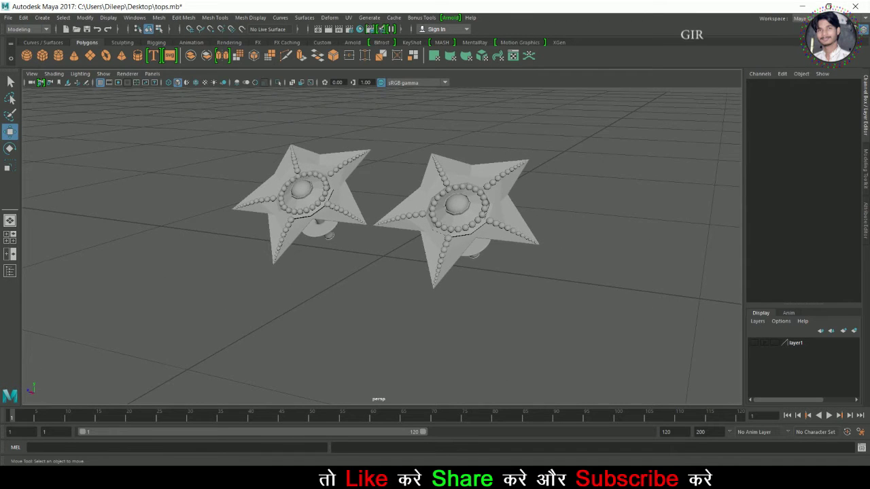
mouse_move(207, 199)
left_mouse_down("alt")
mouse_move(314, 200)
mouse_move(84, 208)
mouse_move(310, 238)
left_mouse_up("alt")
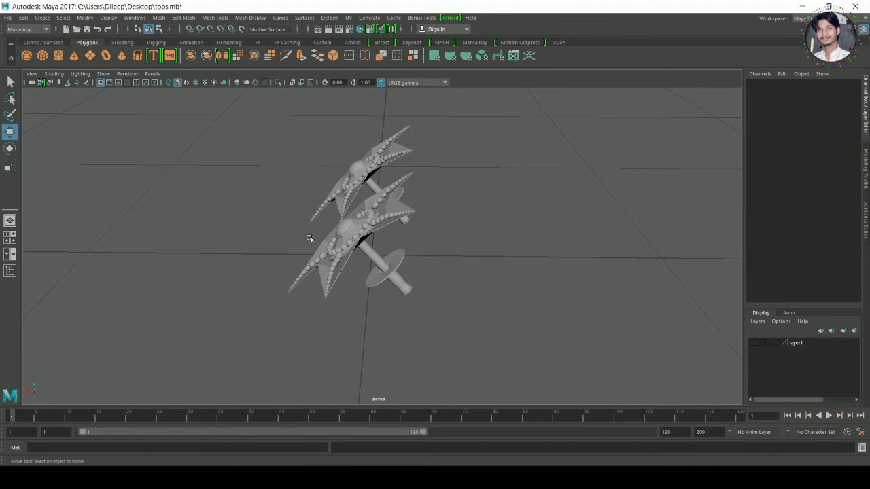
mouse_move(516, 248)
left_mouse_down("alt")
mouse_move(451, 235)
mouse_move(284, 231)
mouse_move(563, 241)
mouse_move(457, 242)
left_mouse_up("alt")
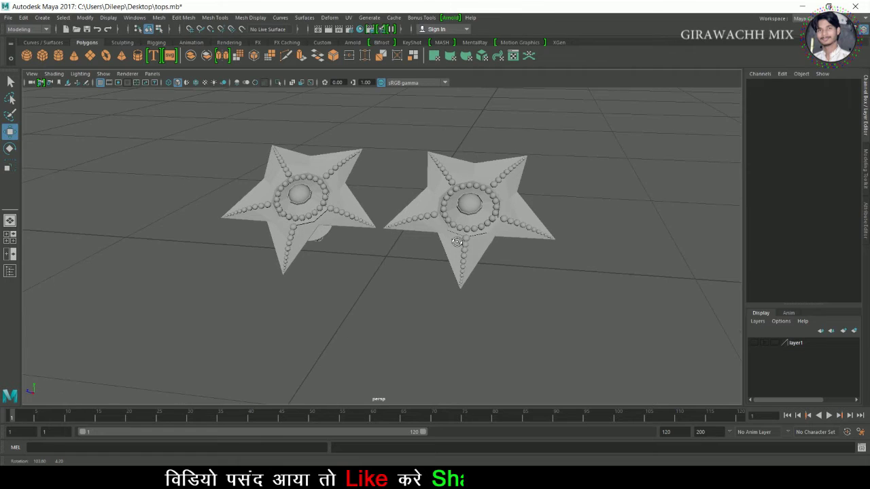
scroll(455, 287, "up", 2)
scroll(413, 292, "up", 2)
scroll(411, 314, "up", 2)
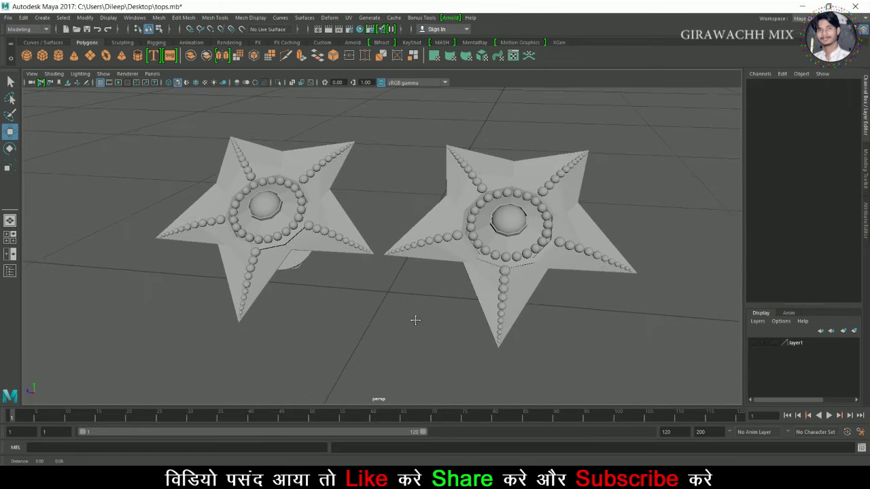
scroll(412, 314, "up", 2)
scroll(112, 129, "down", 2)
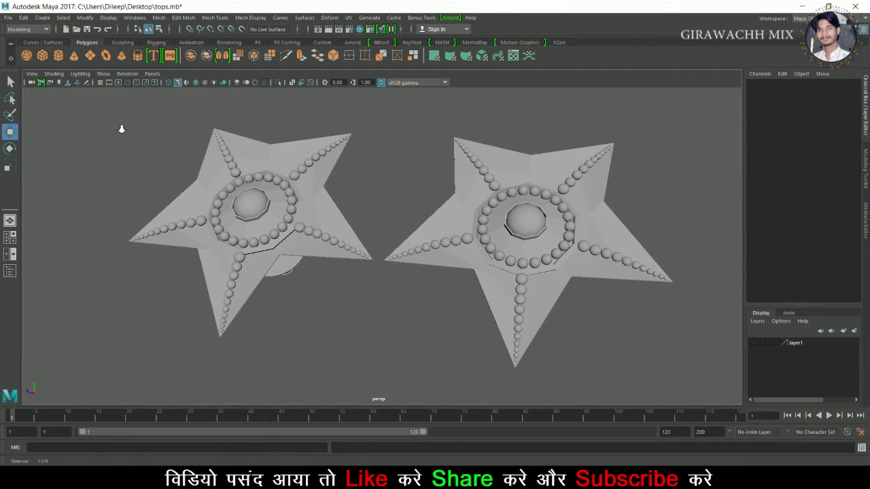
scroll(120, 128, "down", 2)
scroll(97, 128, "down", 1)
- Orbit to a side-on angle and marquee-select all parts of the right-hand top
mouse_move(98, 128)
left_mouse_down("alt")
mouse_move(359, 132)
mouse_move(274, 161)
mouse_move(404, 165)
mouse_move(357, 168)
left_mouse_up("alt")
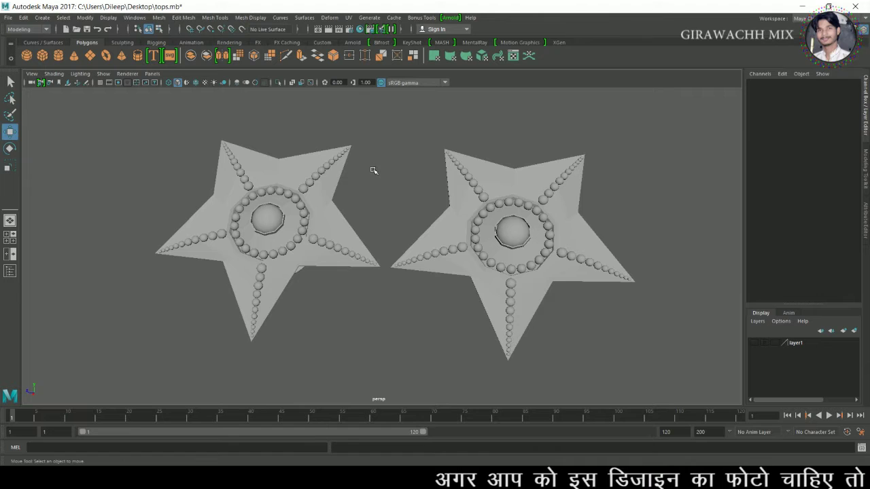
right_click_drag(382, 187, 193, 184, "alt")
mouse_move(192, 184)
left_mouse_down("alt")
mouse_move(295, 178)
mouse_move(129, 178)
mouse_move(181, 189)
mouse_move(221, 189)
mouse_move(194, 176)
mouse_move(228, 179)
mouse_move(122, 186)
left_mouse_up("alt")
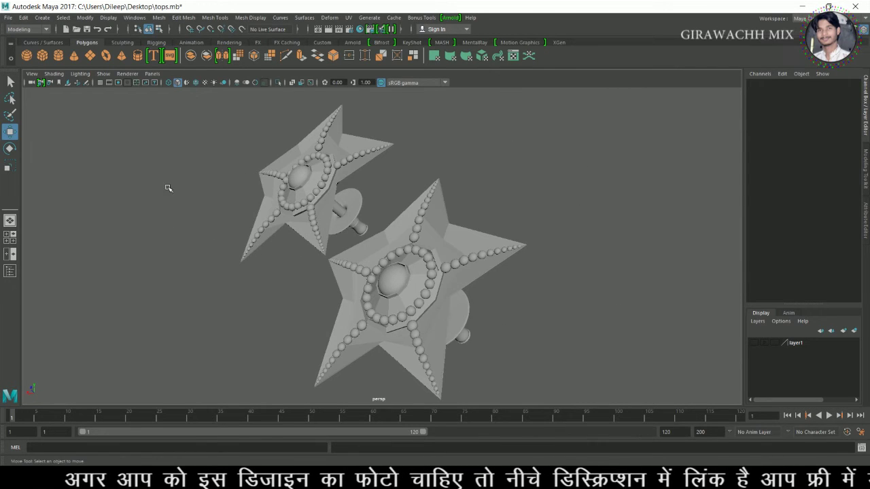
left_click_drag(179, 190, 334, 194, "alt")
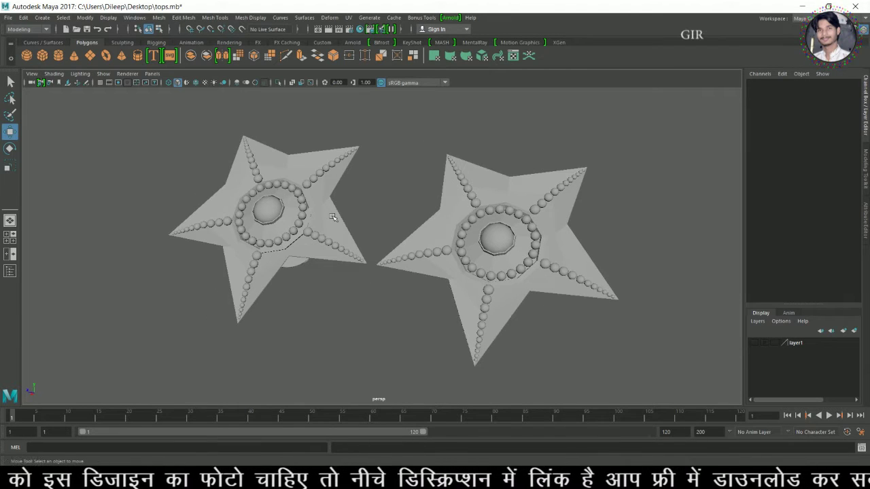
mouse_move(332, 216)
left_mouse_down("alt")
mouse_move(494, 249)
mouse_move(402, 193)
left_mouse_up("alt")
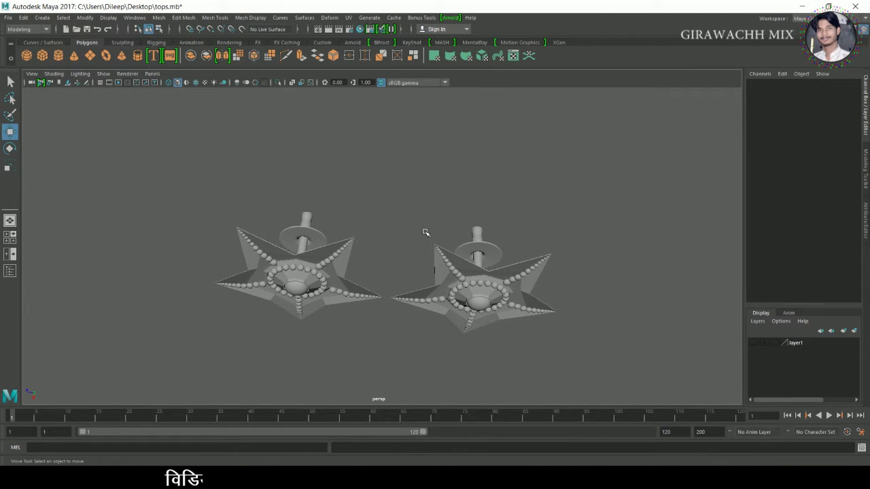
left_click_drag(671, 365, 672, 367)
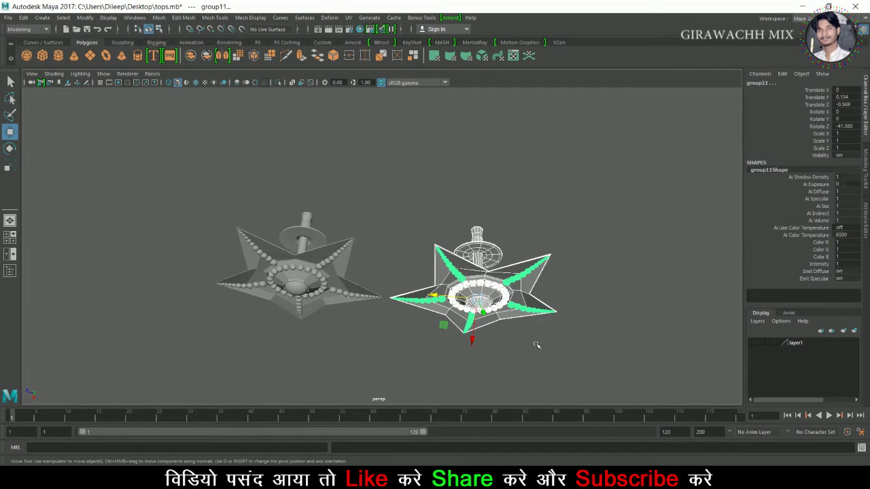
- Group the right-hand top's parts and centre the group's pivot on the star
key("ctrl+g")
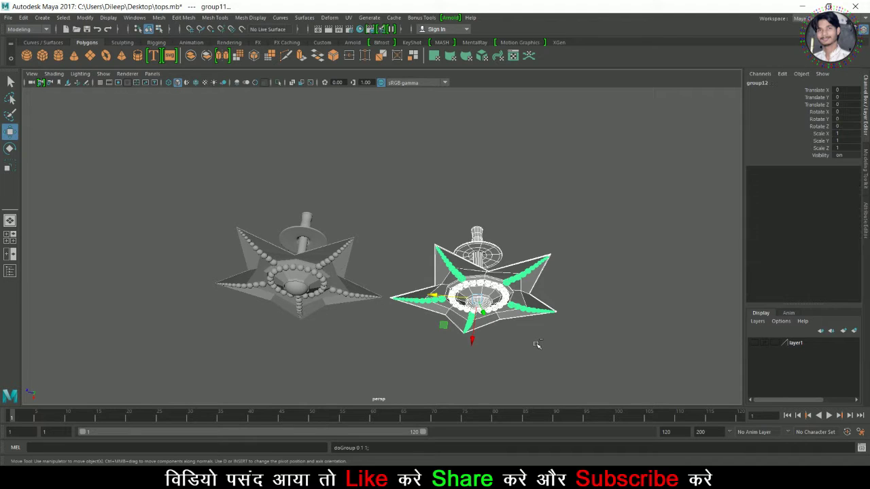
left_click(85, 18)
left_click(108, 87)
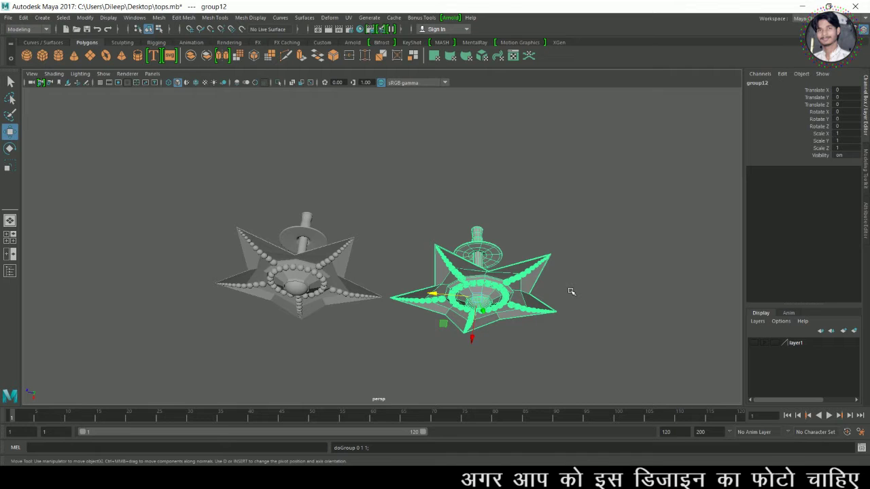
key("space")
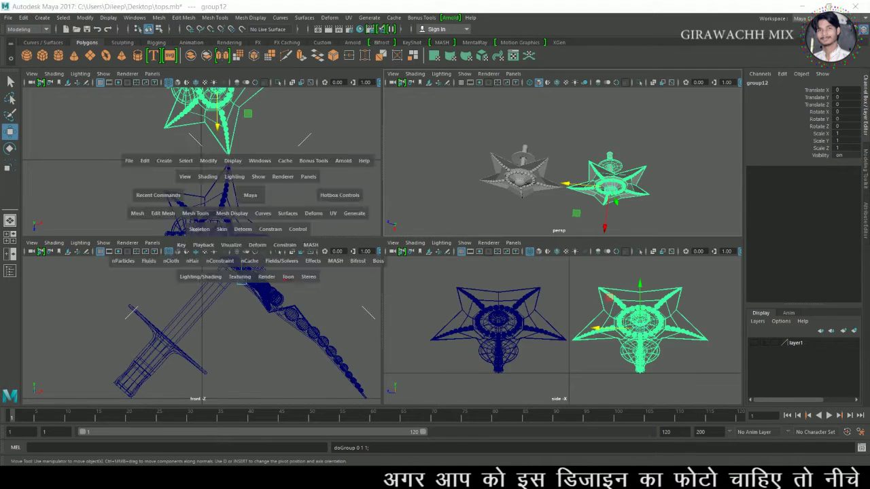
- Check the tops in the top and perspective views, orbiting to face the stars
key("space")
scroll(490, 247, "down", 5)
scroll(485, 247, "up", 5)
left_click_drag(523, 252, 603, 260, "alt")
key("space")
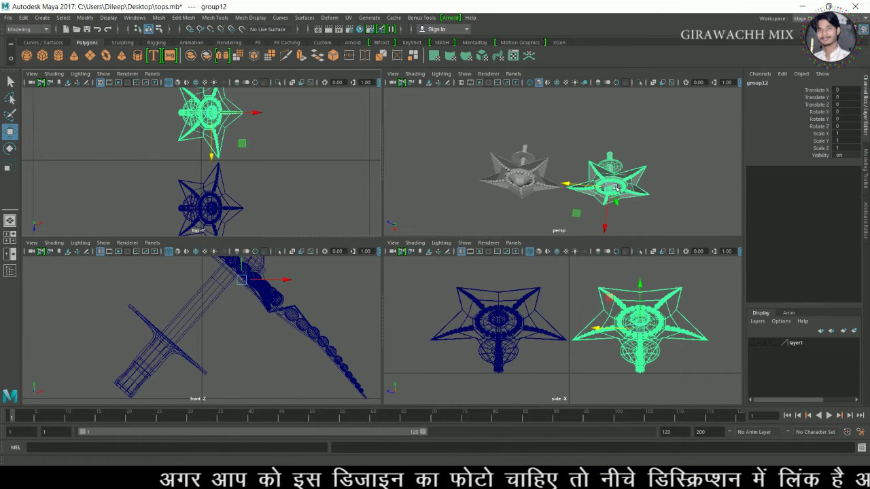
key("space")
mouse_move(614, 189)
left_mouse_down("alt")
mouse_move(566, 242)
mouse_move(569, 189)
mouse_move(553, 236)
left_mouse_up("alt")
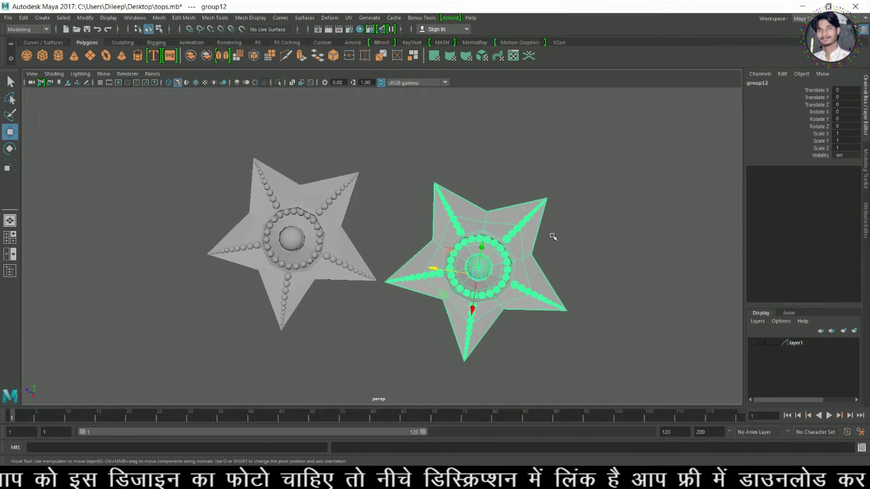
- Send both star tops from Maya to KeyShot
left_click(594, 233)
scroll(476, 204, "down", 3)
left_click(412, 43)
- Turn the stars toward the camera and light them with the Aversis_Office-hallway-white_3k interior environment
key("q")
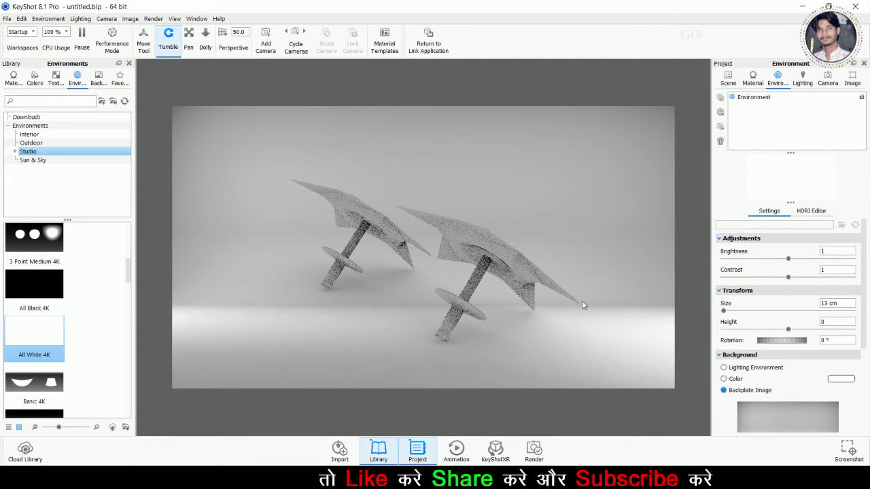
left_click_drag(541, 310, 365, 291)
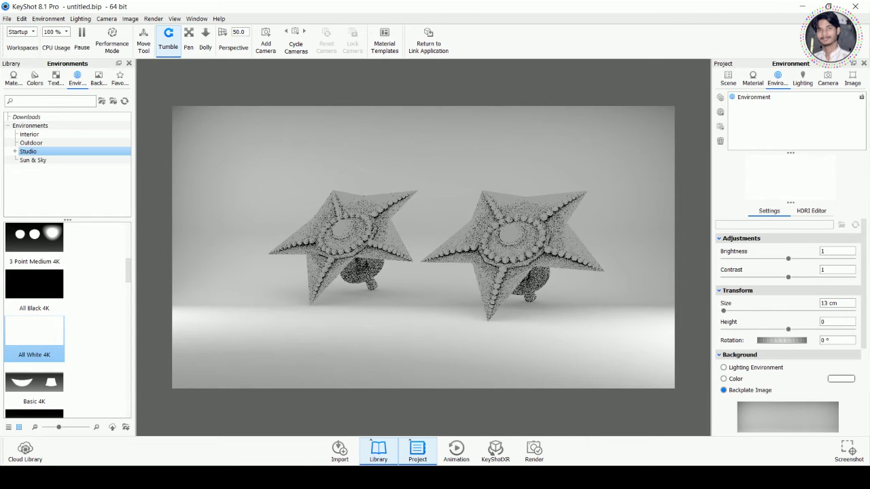
left_click(31, 134)
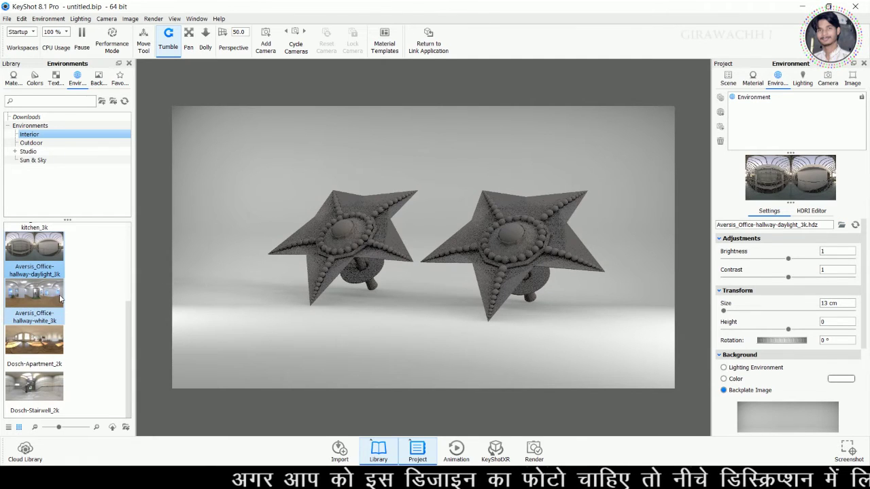
left_click(39, 293)
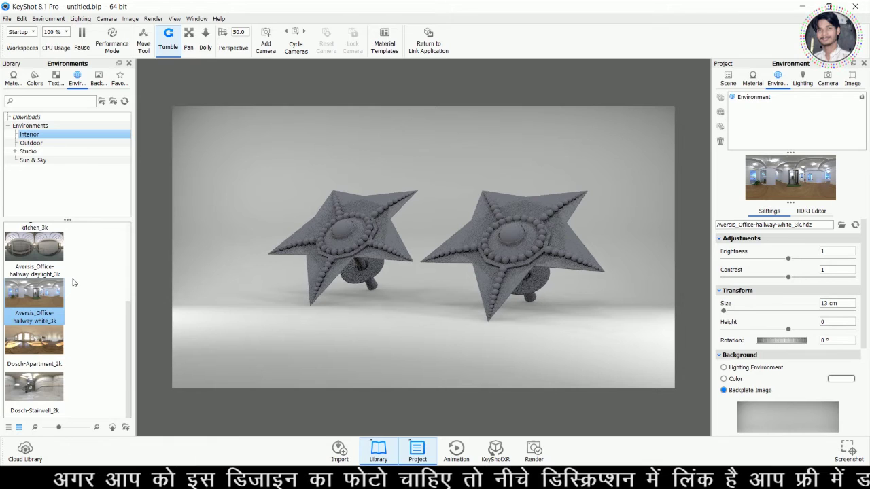
- Browse the Outdoor and Studio environment folders, then switch the library to Materials
left_click(33, 143)
left_click(28, 151)
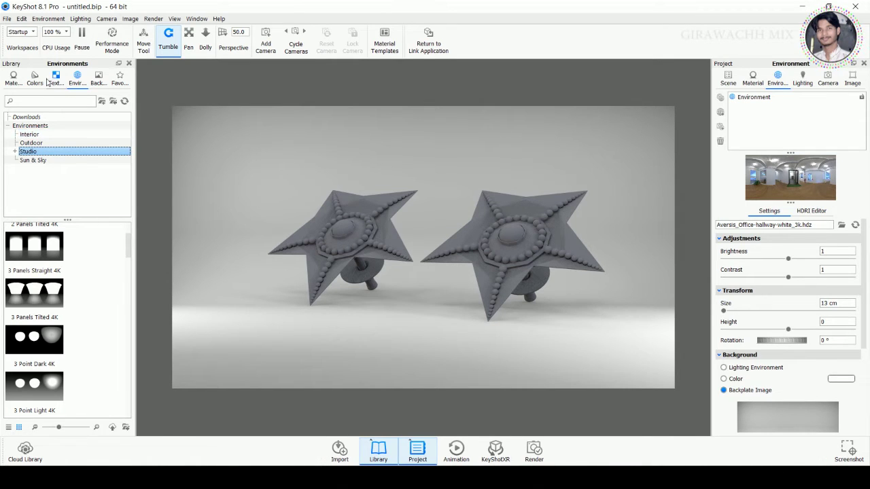
left_click(6, 83)
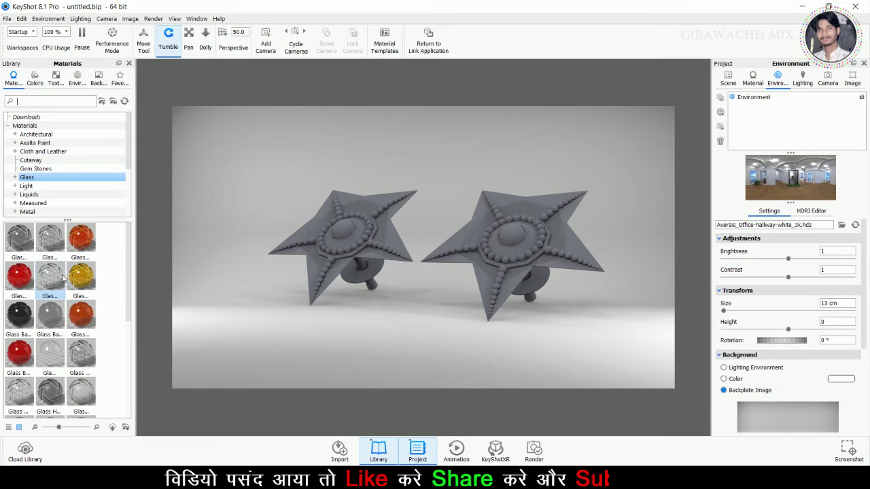
- Copy the red measured car paint and paste it onto the left star's centre gem
scroll(62, 278, "down", 5)
scroll(62, 277, "up", 5)
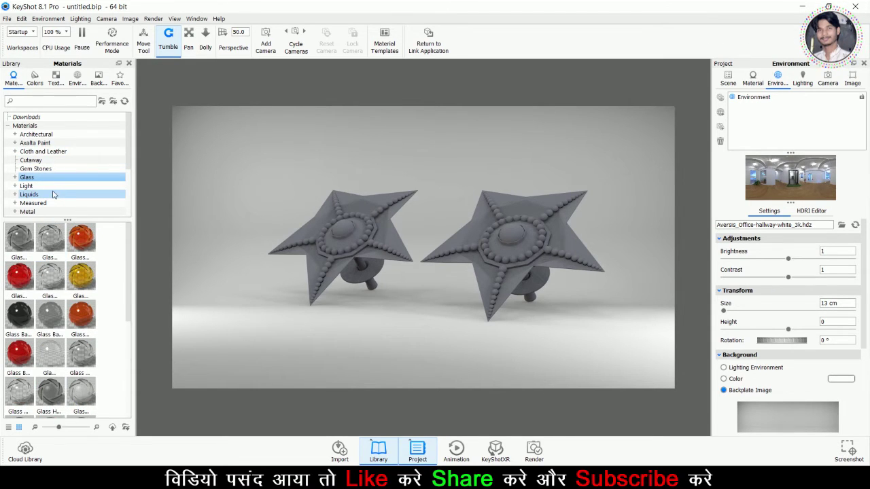
left_click(51, 188)
left_click(53, 202)
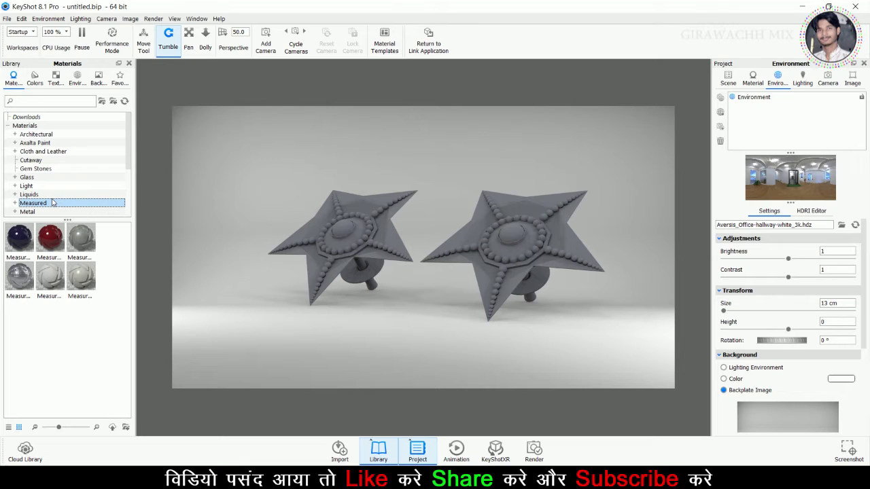
left_click(339, 229)
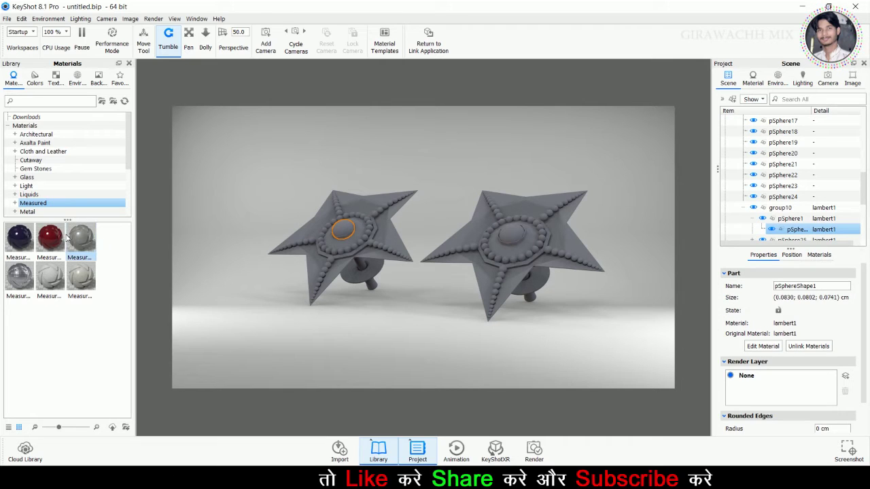
right_click(53, 237)
left_click(64, 241)
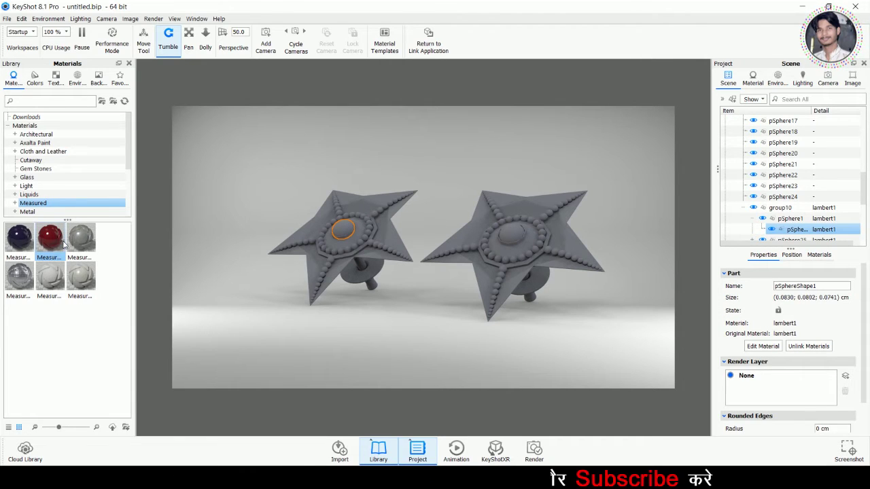
right_click(343, 231)
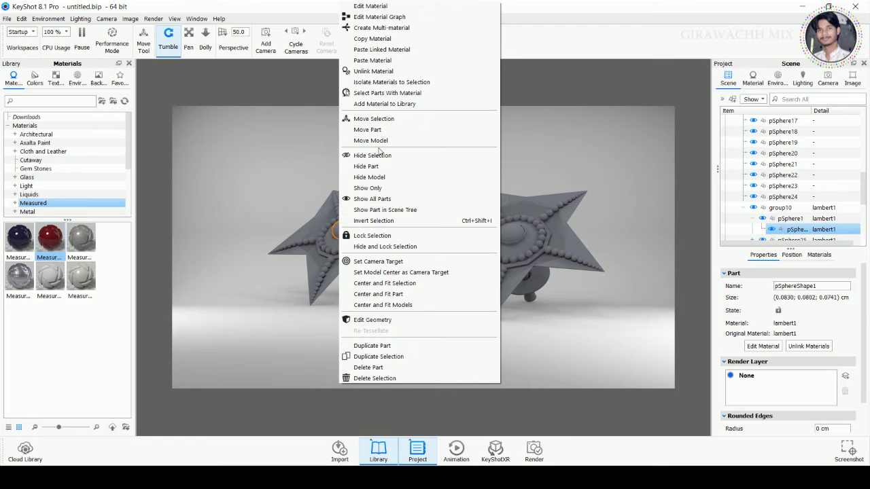
left_click(377, 60)
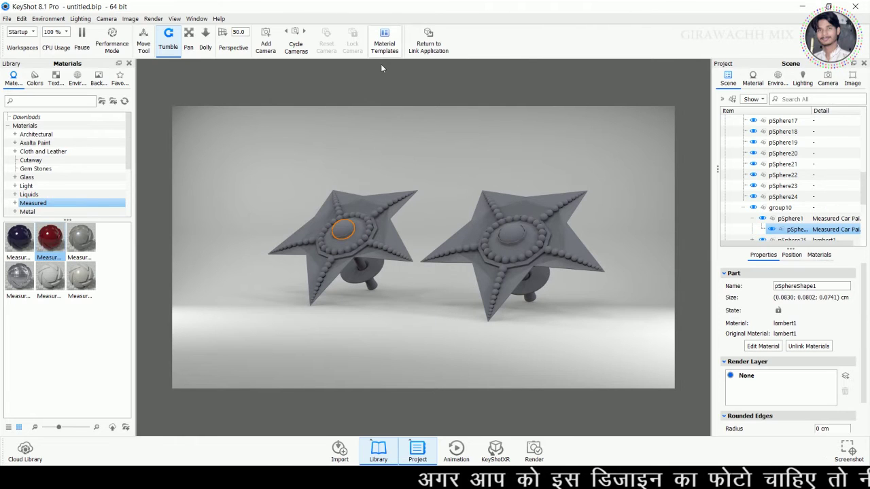
left_click(443, 168)
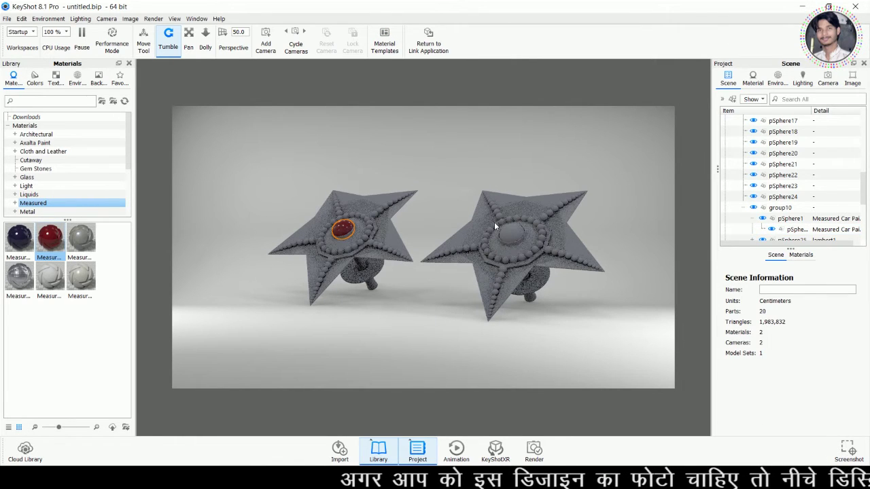
- Paste the red car paint onto the right star's gem sphere as well
right_click(517, 241)
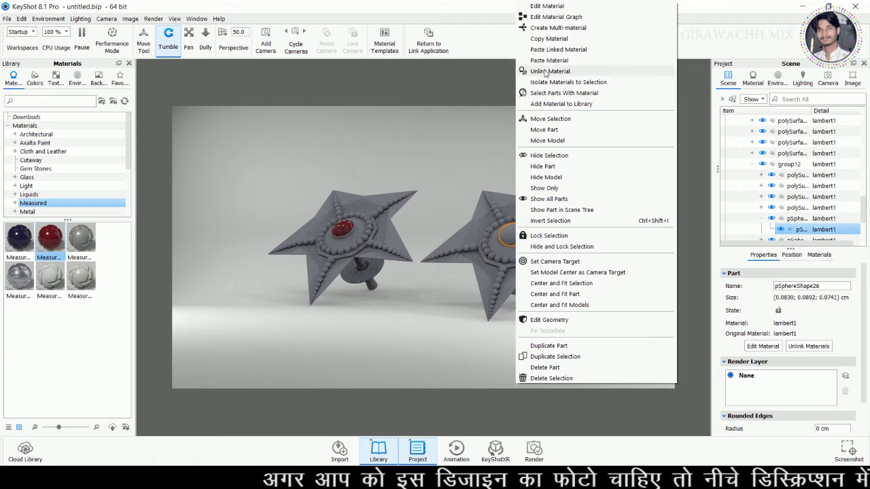
left_click(544, 61)
left_click(396, 339)
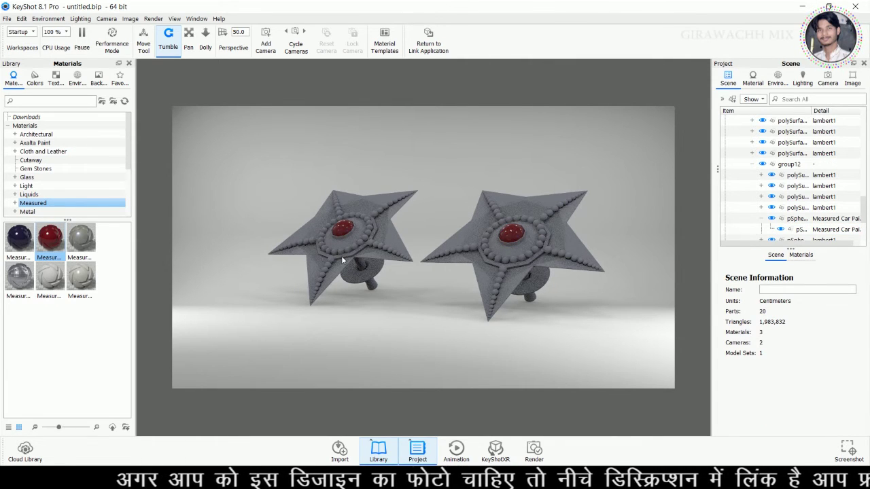
- Paste the dark blue measured car paint onto the rings around both stars' gems
right_click(20, 246)
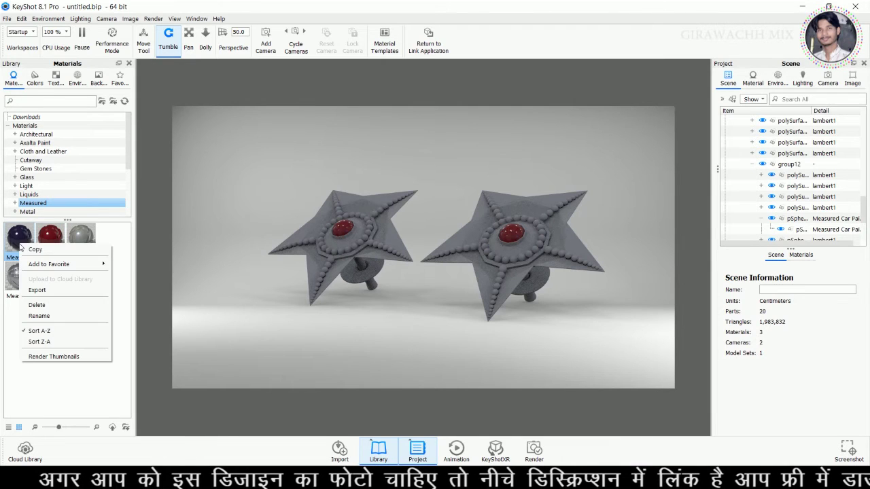
left_click(333, 293)
left_click(341, 254)
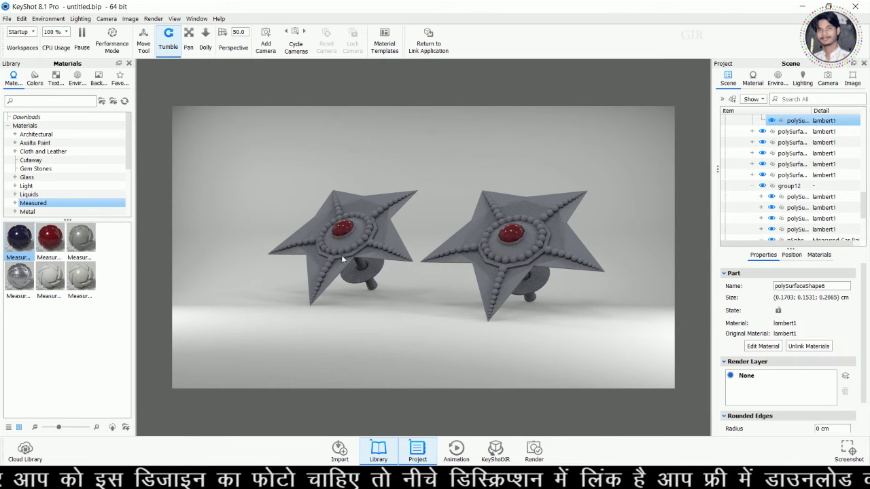
right_click(341, 255)
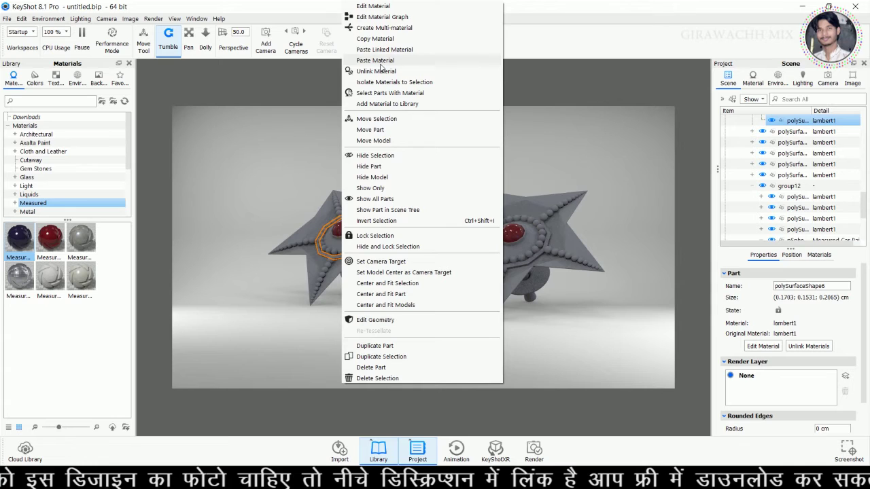
left_click(380, 64)
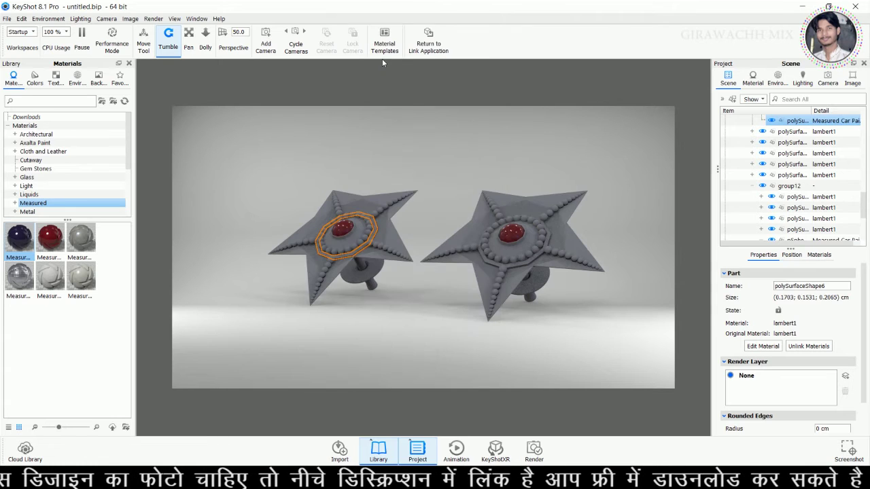
right_click(514, 263)
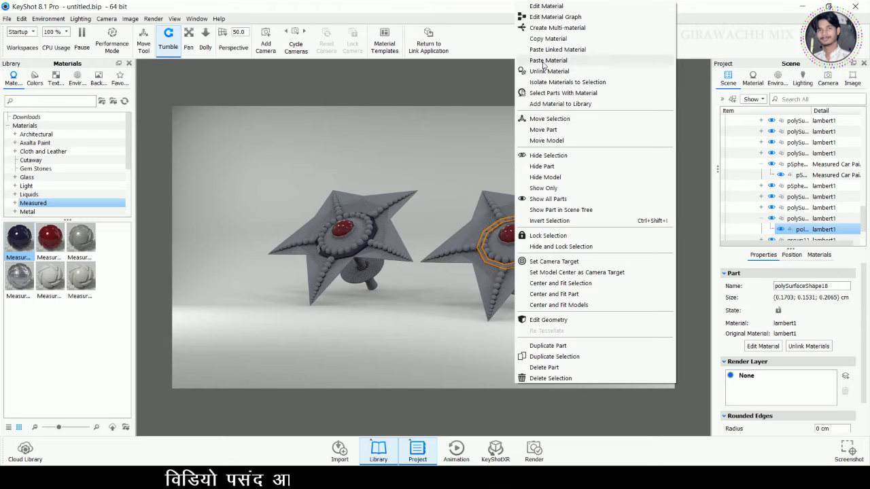
left_click(543, 72)
left_click(445, 305)
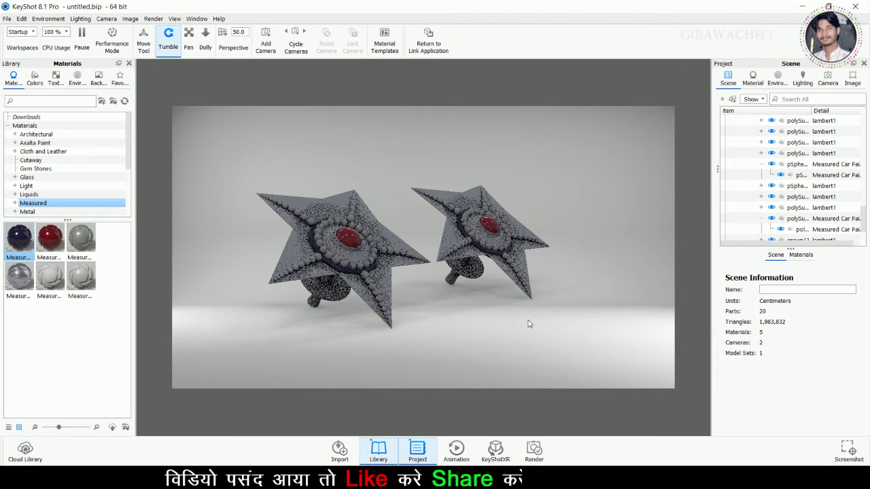
left_click_drag(573, 320, 429, 459)
left_click(77, 78)
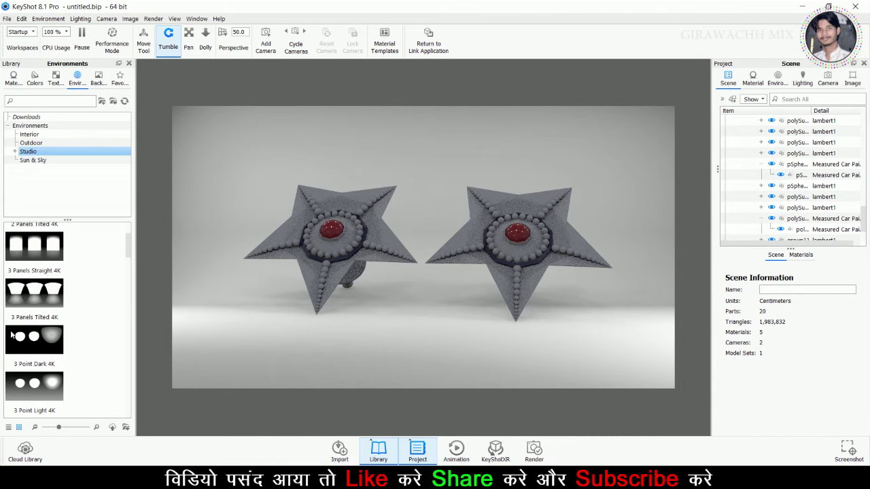
- Try the interior environments and settle on Aversis_Office-hallway-daylight_3k for the stars
left_click(32, 143)
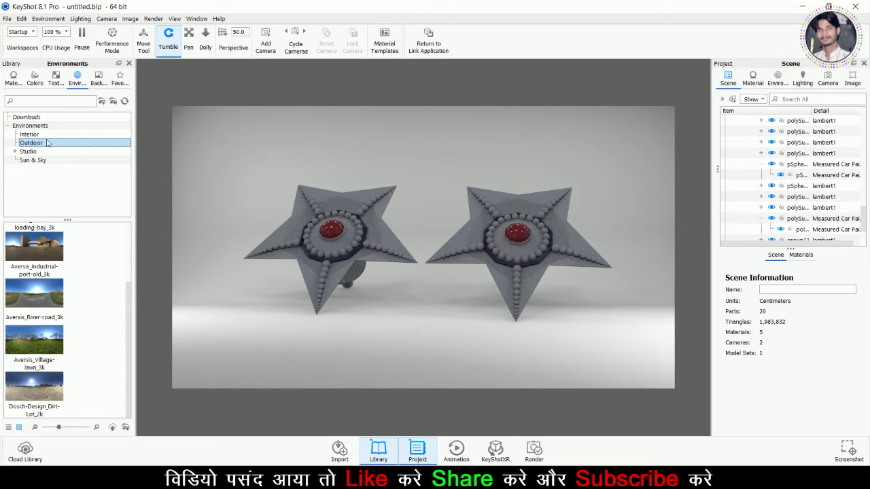
left_click(48, 135)
scroll(47, 330, "up", 2)
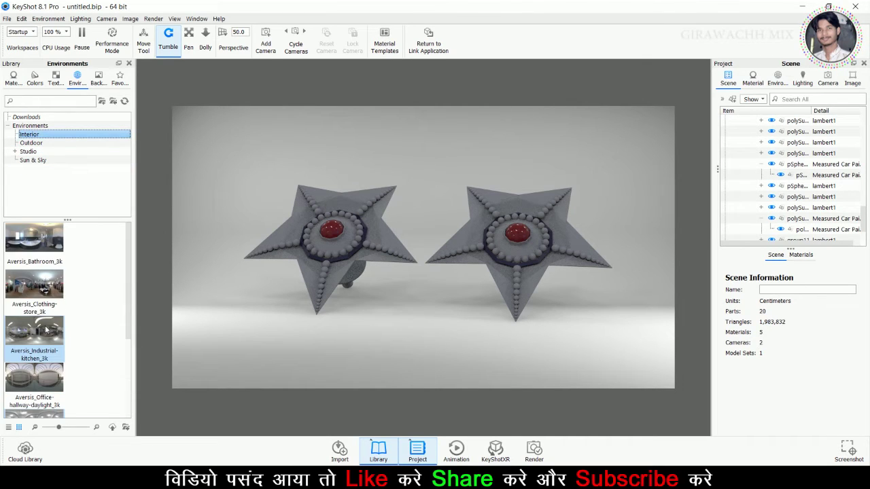
left_click(40, 309)
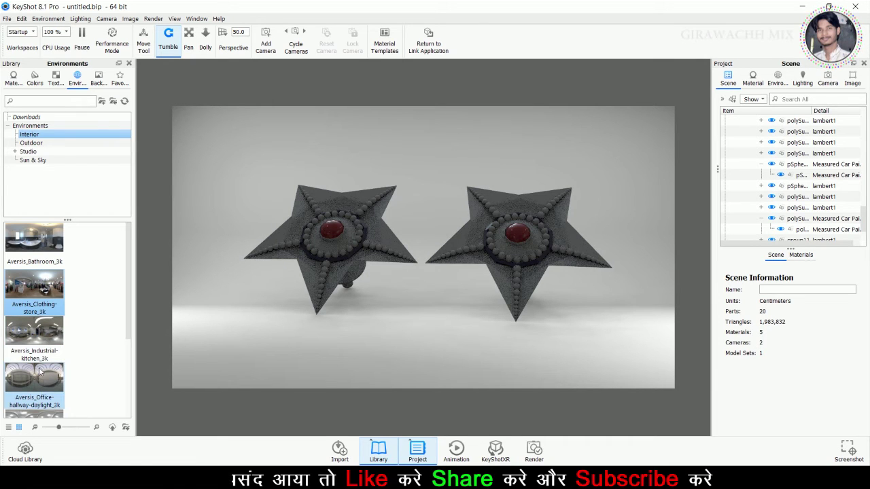
left_click(41, 369)
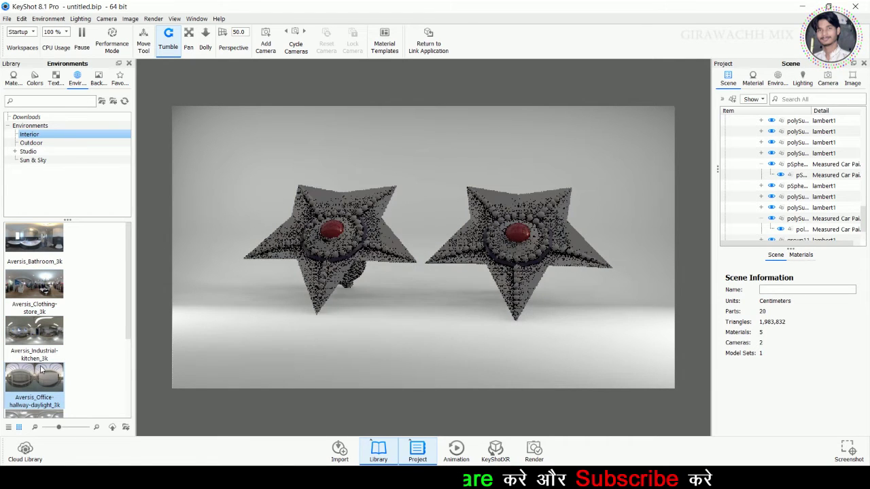
scroll(41, 369, "down", 3)
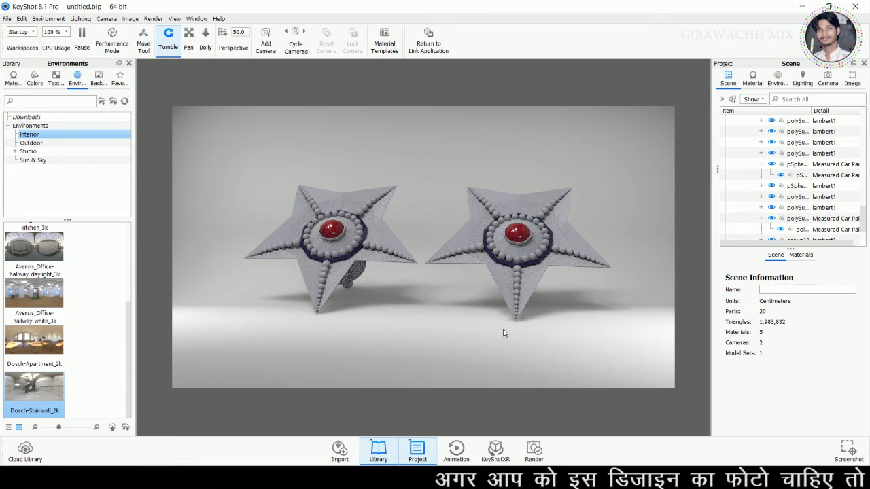
mouse_move(551, 331)
left_mouse_down()
mouse_move(412, 330)
mouse_move(419, 322)
mouse_move(276, 310)
left_mouse_up()
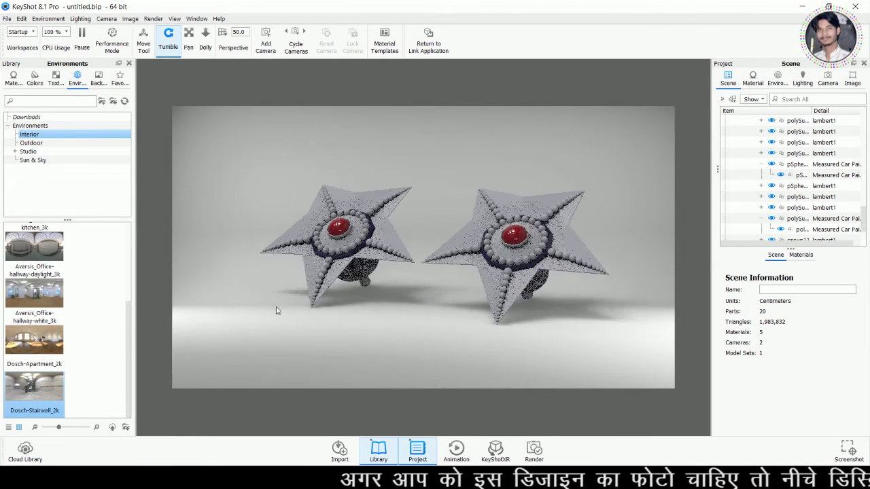
- Copy Axalta Paint's Blue By-You and paste it onto both stars' octagon rings
left_click(13, 82)
left_click(43, 143)
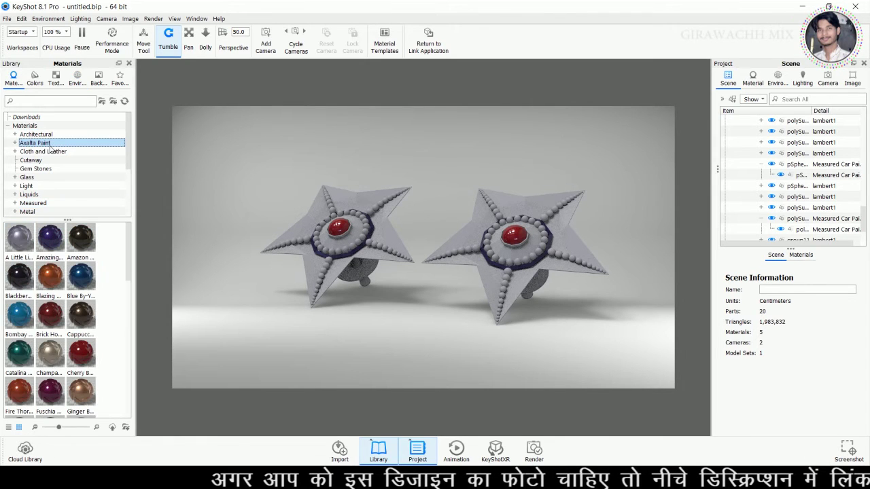
right_click(81, 274)
key("Escape")
left_click(334, 261)
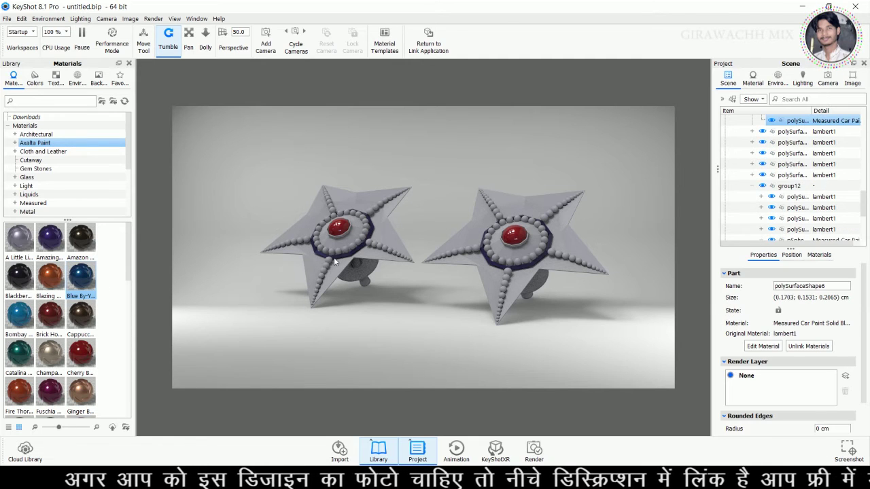
right_click(334, 261)
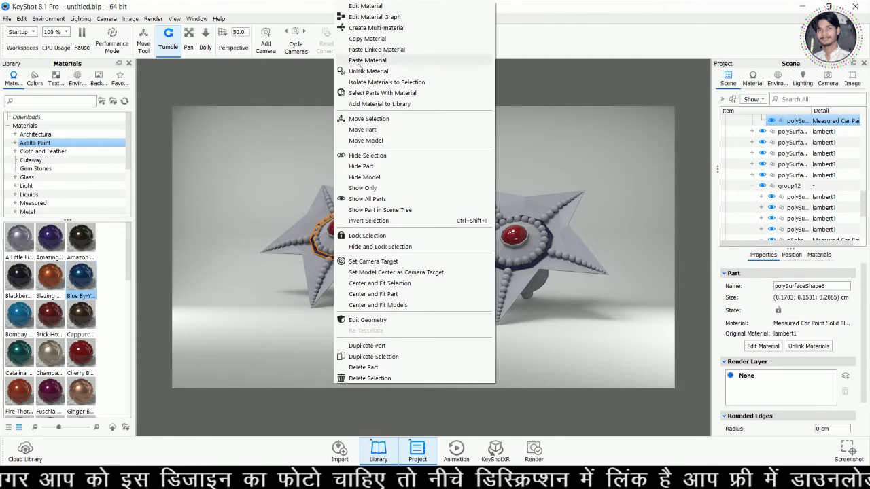
left_click(358, 60)
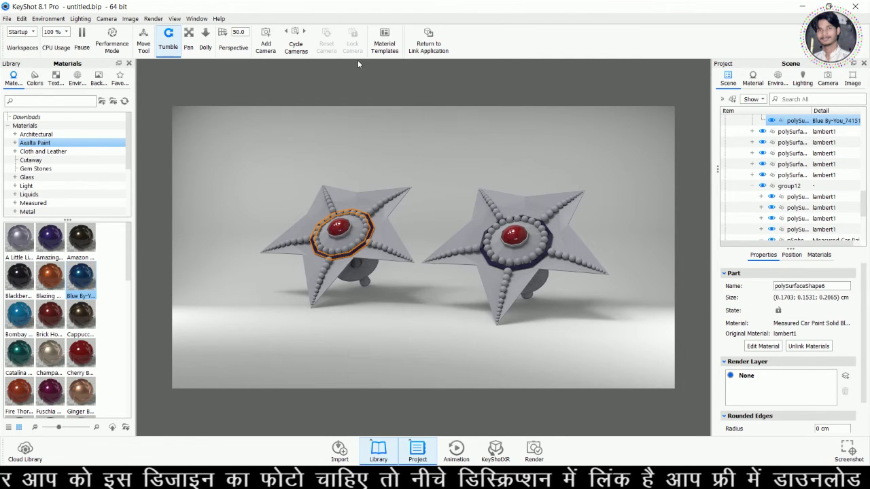
left_click(529, 271)
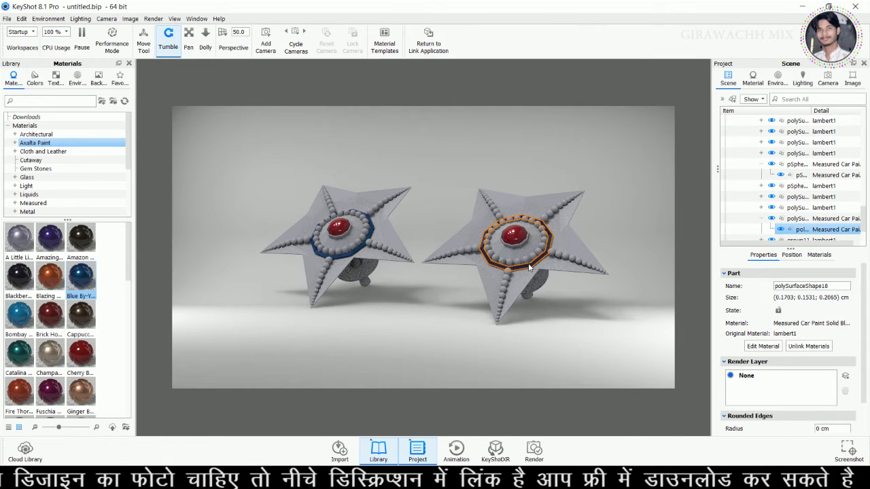
right_click(530, 269)
left_click(549, 60)
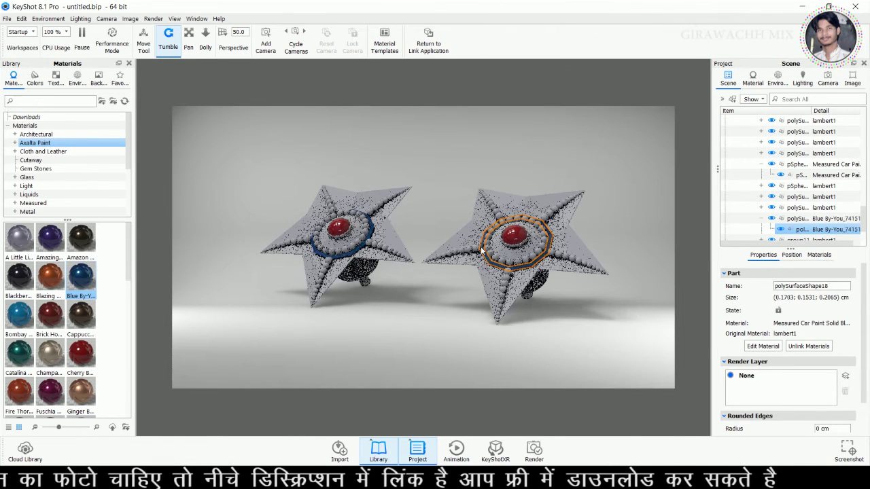
- Paste Blue By-You onto the small rings around both stars' gems
left_click(347, 235)
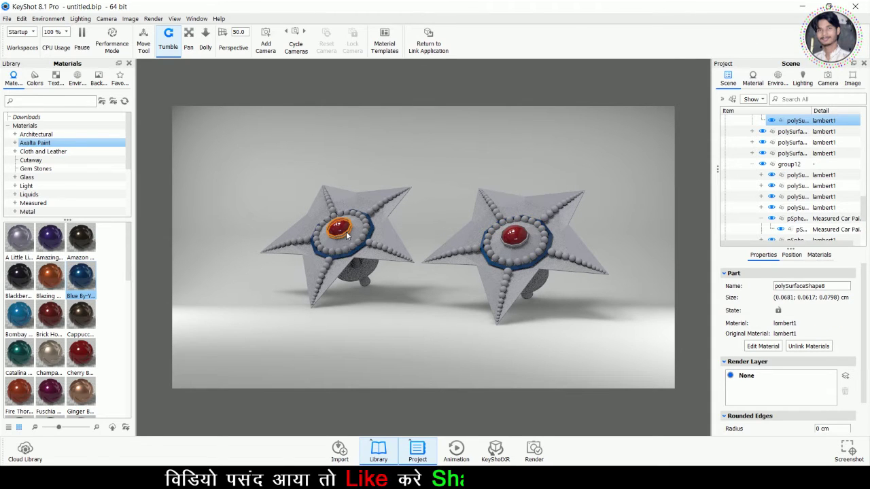
right_click(347, 235)
left_click(370, 61)
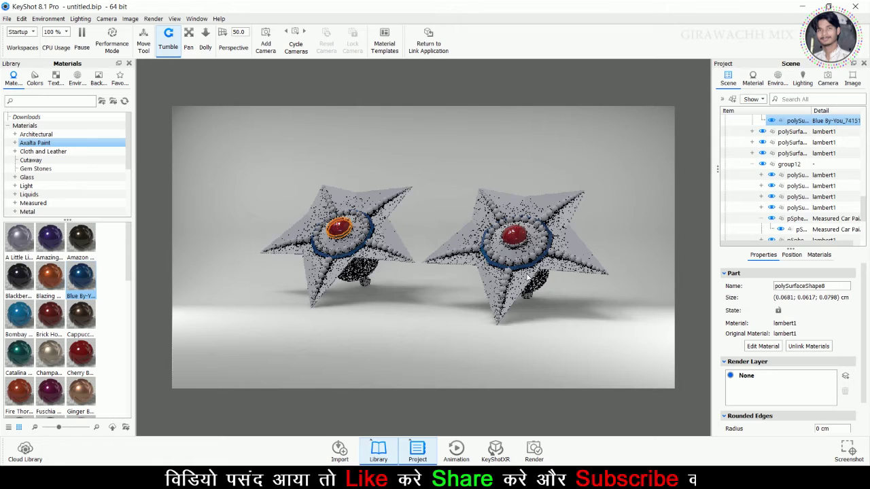
left_click(522, 248)
right_click(522, 248)
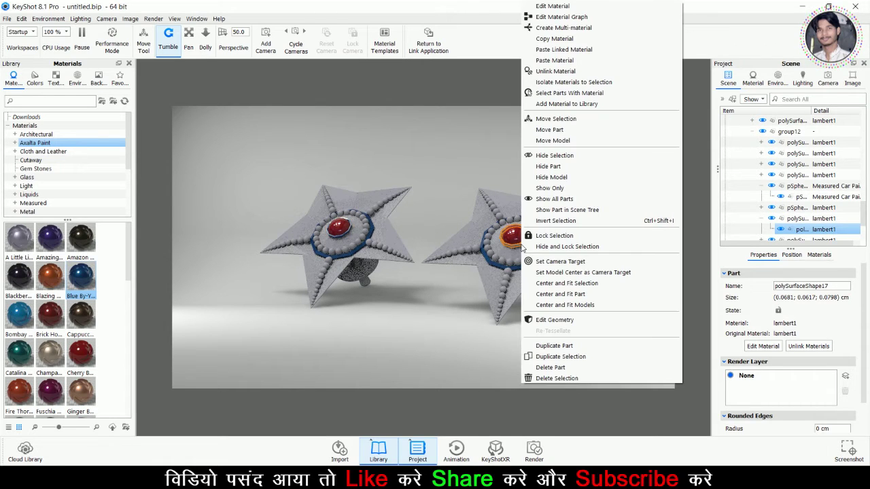
left_click(543, 64)
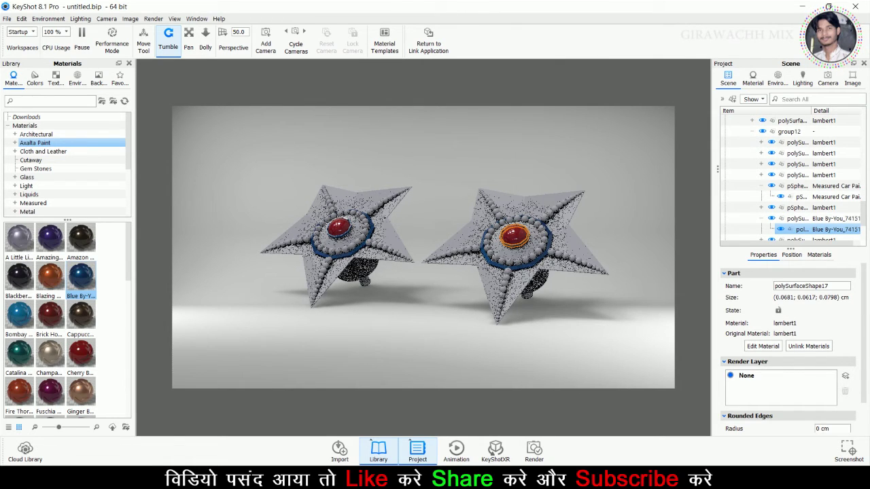
left_click(392, 323)
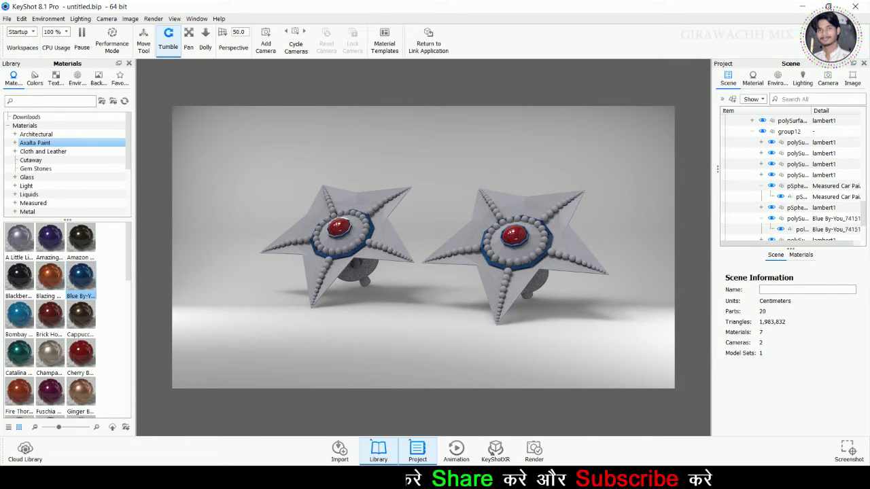
- Search 'gol', copy Gold 24k Polished, and paste it onto both star bodies
type("gold")
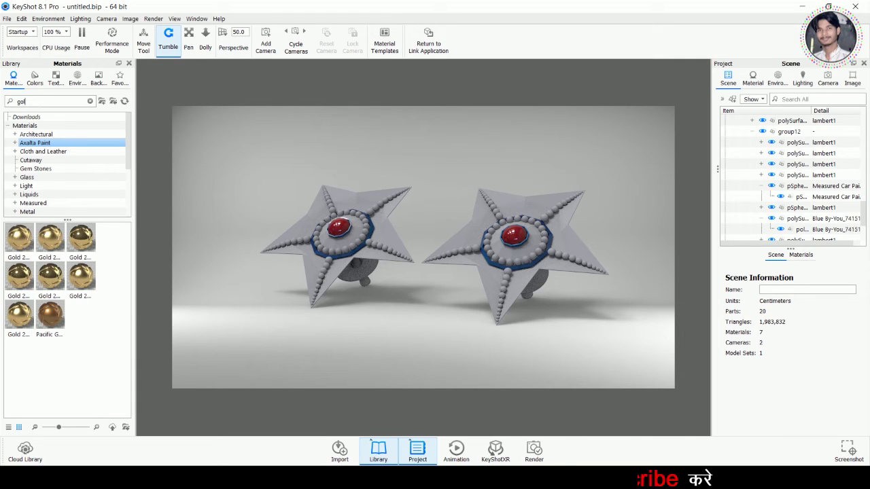
right_click(78, 241)
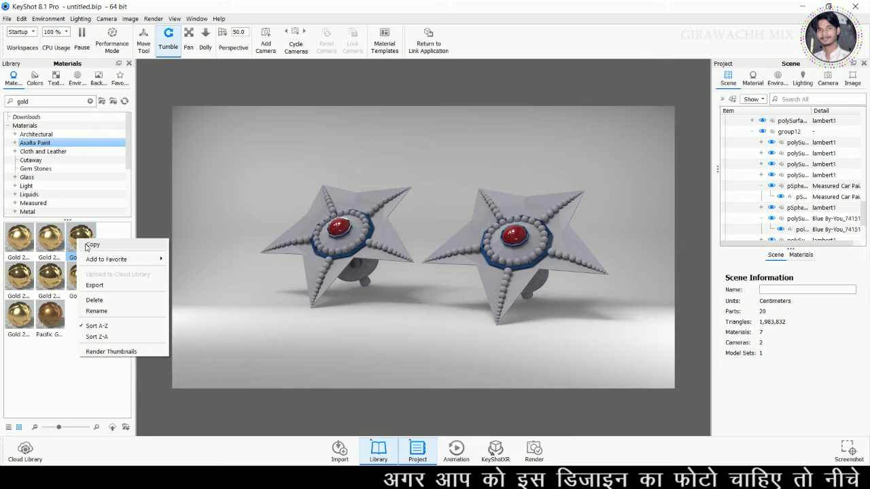
left_click(87, 245)
left_click(308, 216)
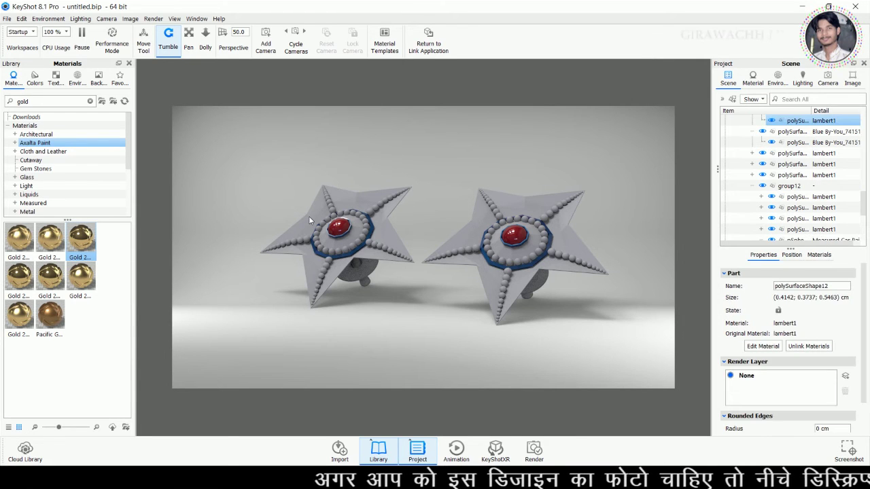
right_click(308, 216)
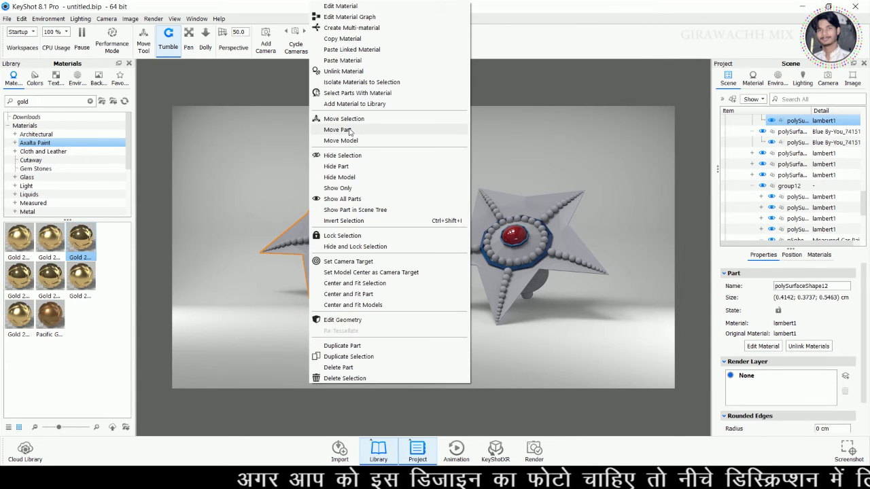
left_click(342, 59)
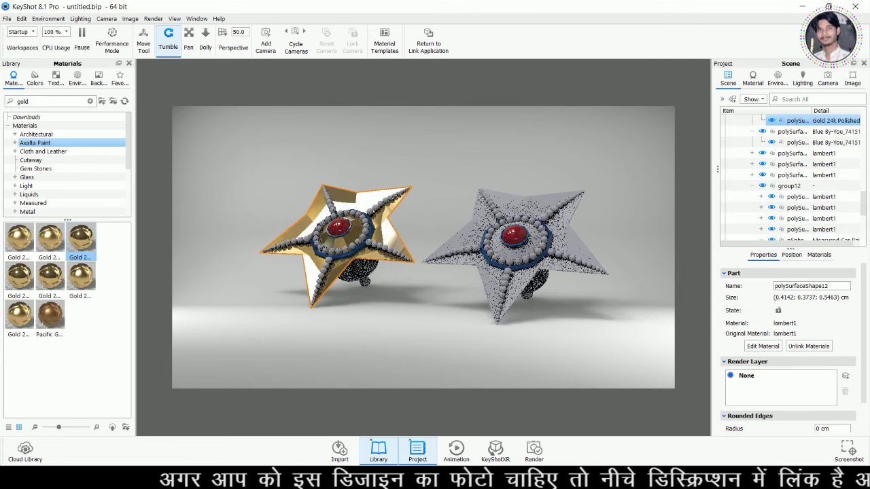
right_click(468, 229)
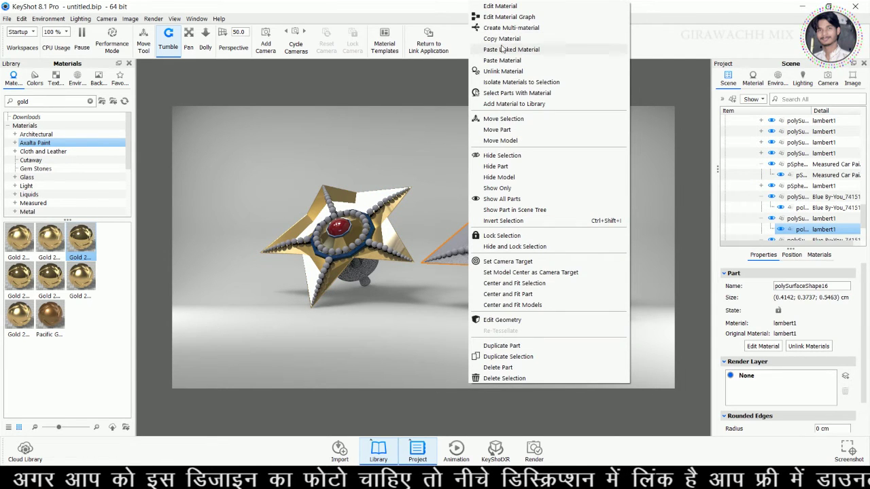
left_click(503, 60)
- Paste Gold 24k Polished onto the stems of both tops
left_click(587, 325)
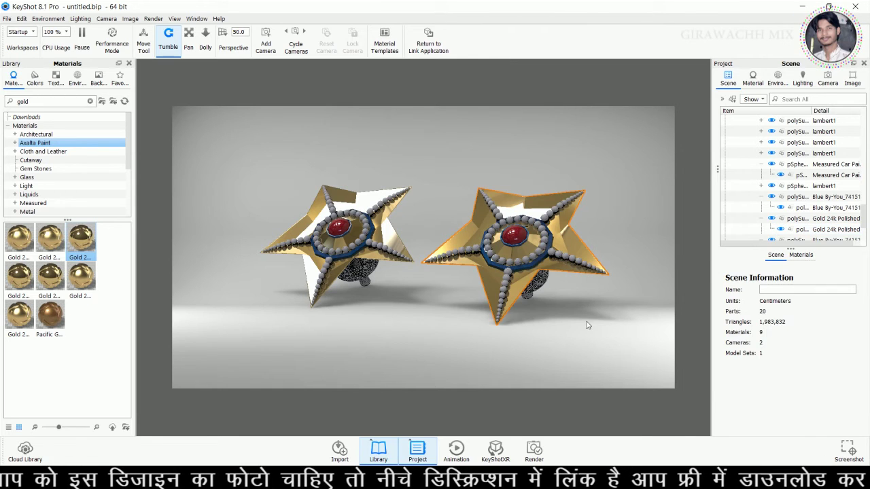
left_click_drag(553, 324, 435, 272)
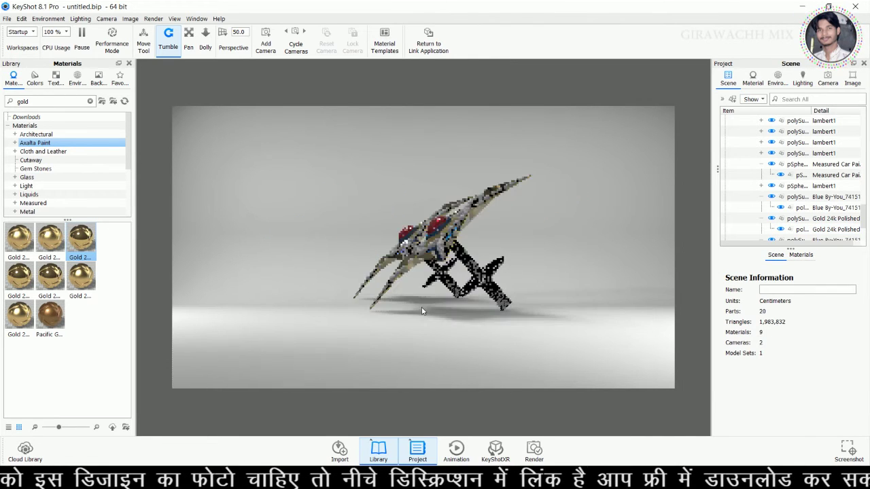
left_click(465, 268)
right_click(455, 268)
left_click(489, 60)
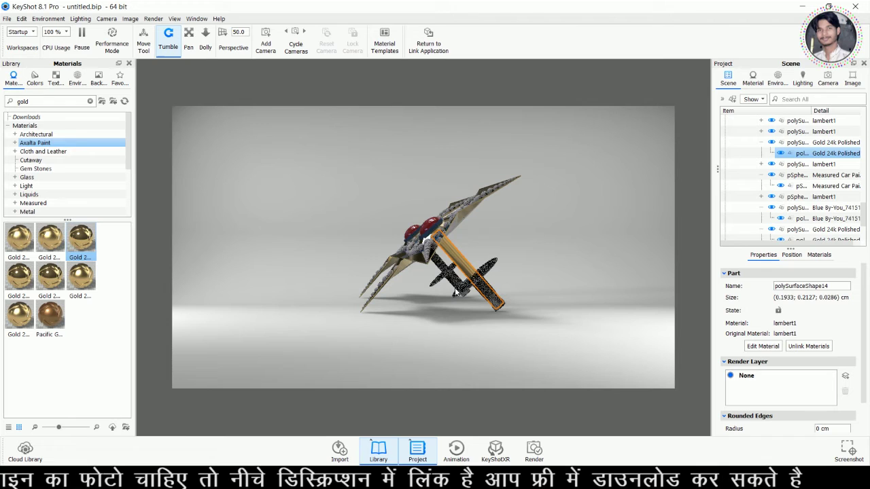
left_click(437, 241)
right_click(437, 241)
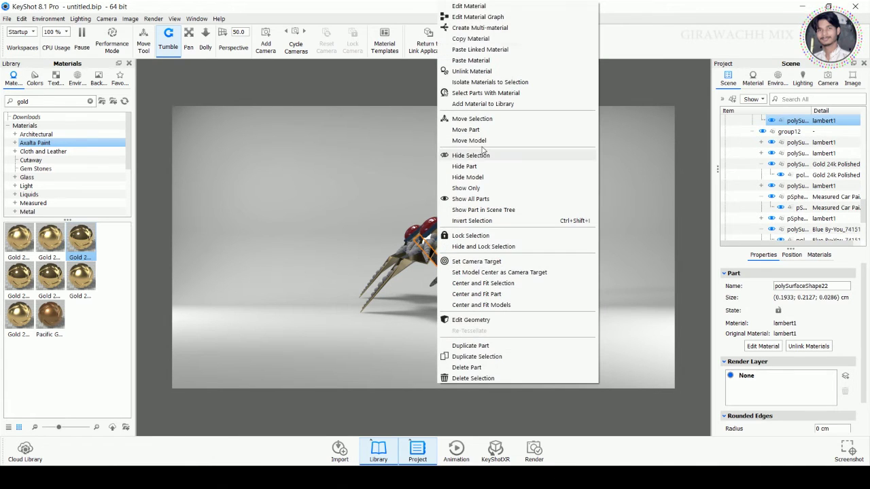
left_click(480, 60)
- Paste Gold 24k Polished onto the right top's shaft part and a left-top stem part
mouse_move(523, 321)
left_mouse_down()
mouse_move(329, 317)
mouse_move(517, 245)
left_mouse_up()
left_click(517, 240)
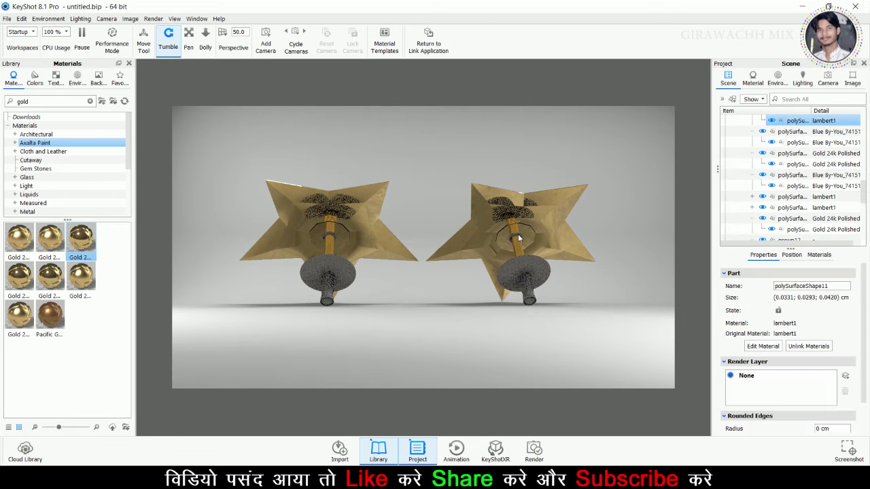
right_click(518, 238)
left_click(556, 61)
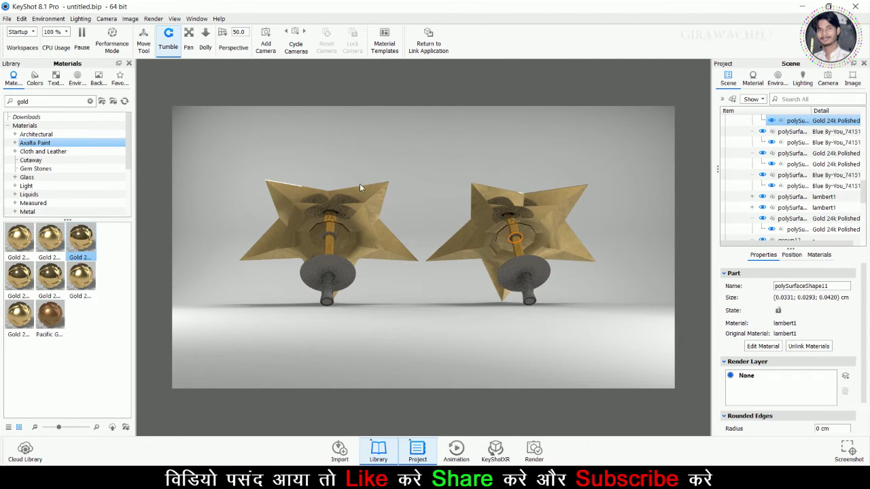
left_click(333, 239)
right_click(333, 239)
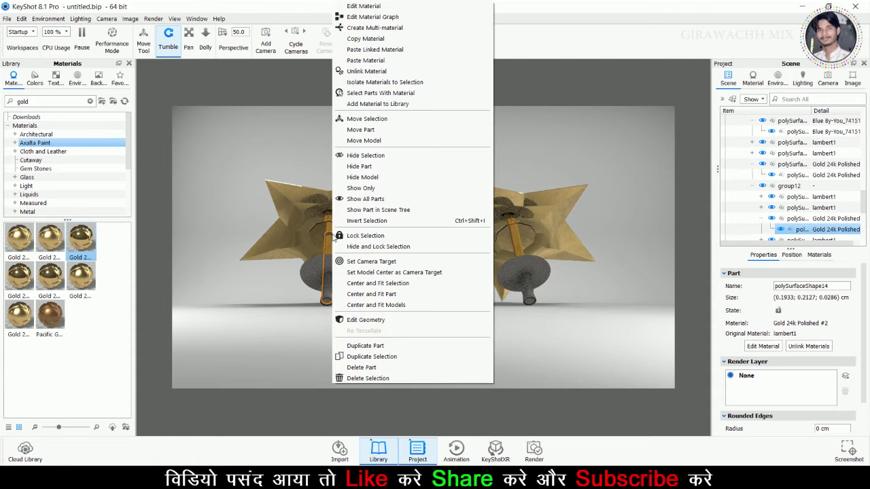
left_click(359, 275)
left_click(333, 233)
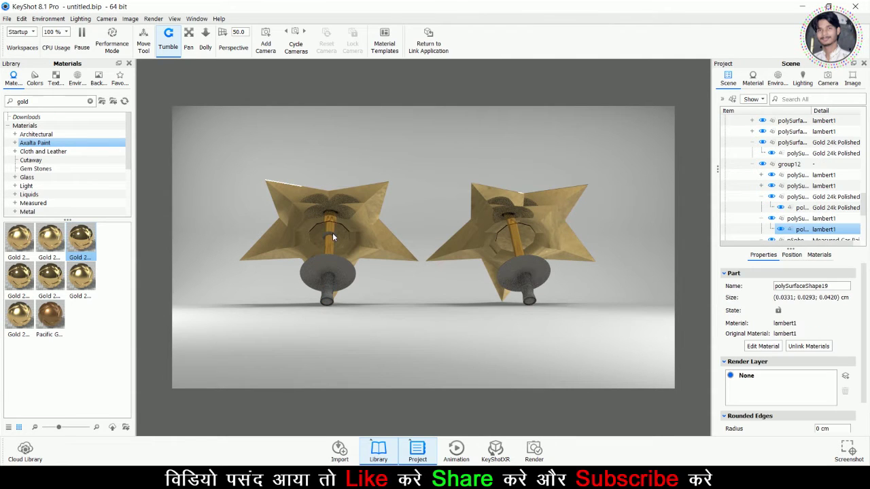
right_click(333, 232)
left_click(367, 68)
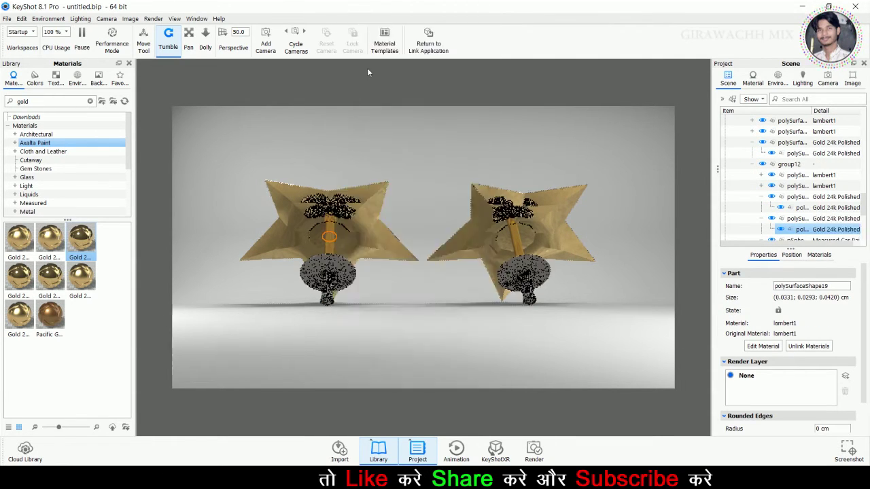
- Paste the gold onto two more grey stem parts, including the right top's
left_click(368, 292)
left_click_drag(369, 292, 409, 304)
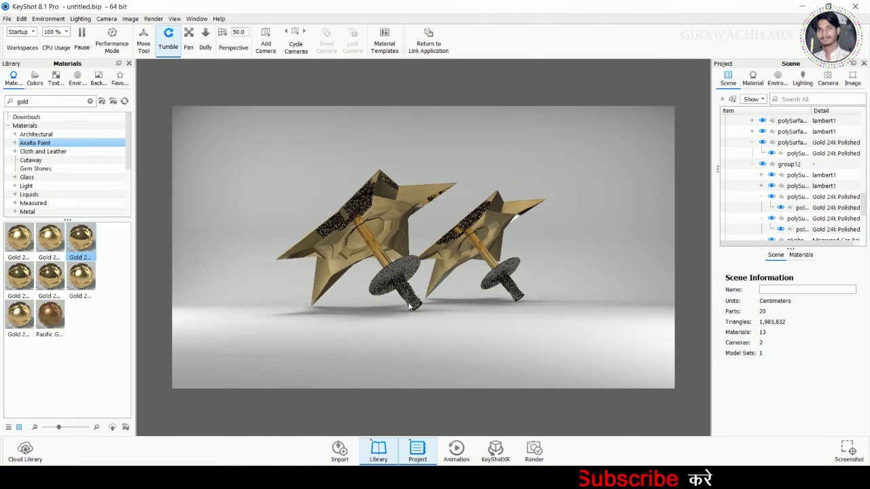
left_click(408, 304)
right_click(415, 306)
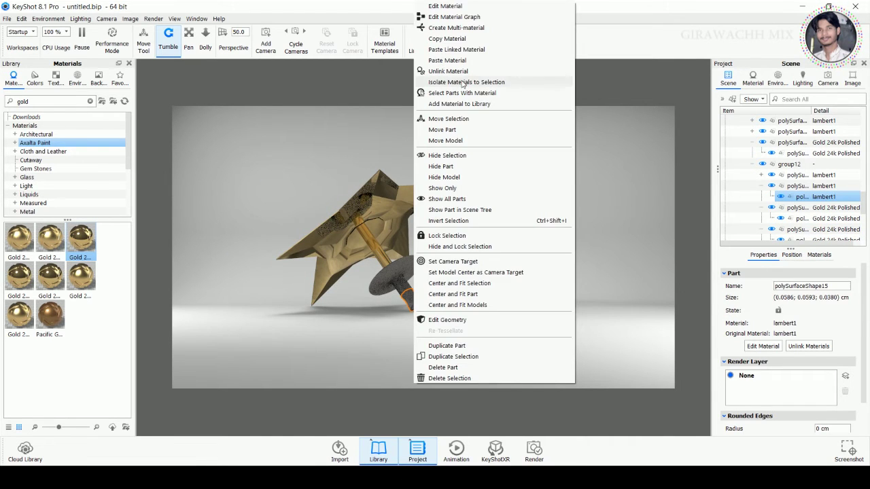
left_click(448, 61)
left_click(518, 296)
right_click(519, 295)
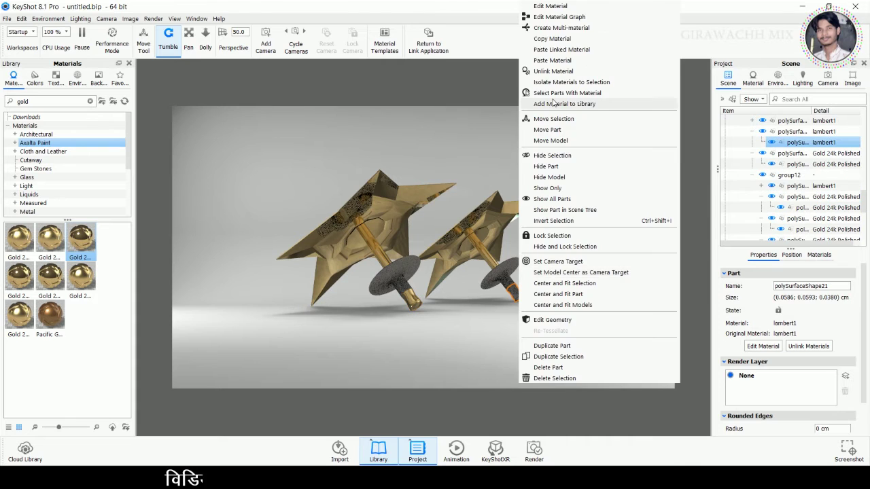
left_click(554, 59)
left_click(547, 233)
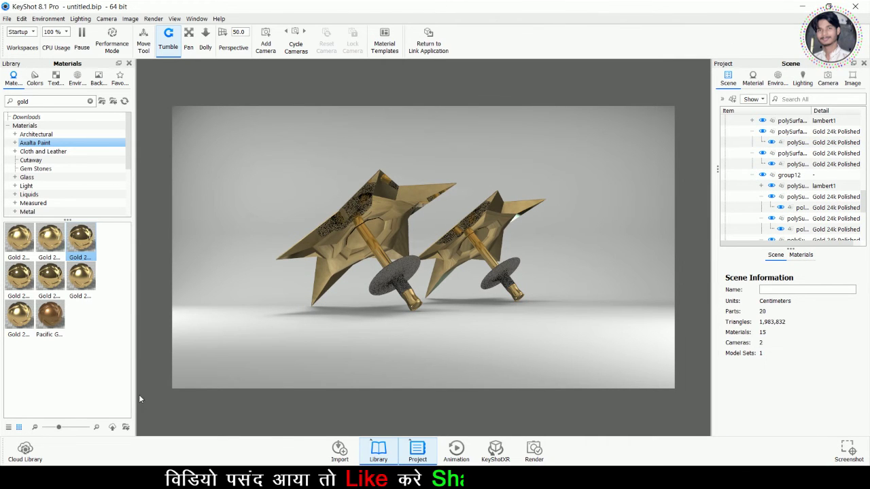
left_click_drag(255, 317, 537, 333)
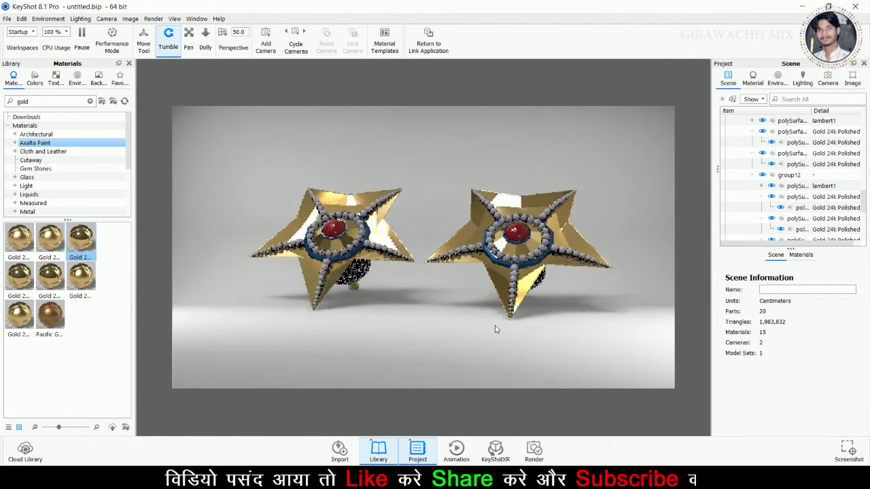
- Copy a gold library material and paste it onto a bead on the left star
mouse_move(574, 328)
left_mouse_down()
mouse_move(402, 334)
mouse_move(499, 335)
left_mouse_up()
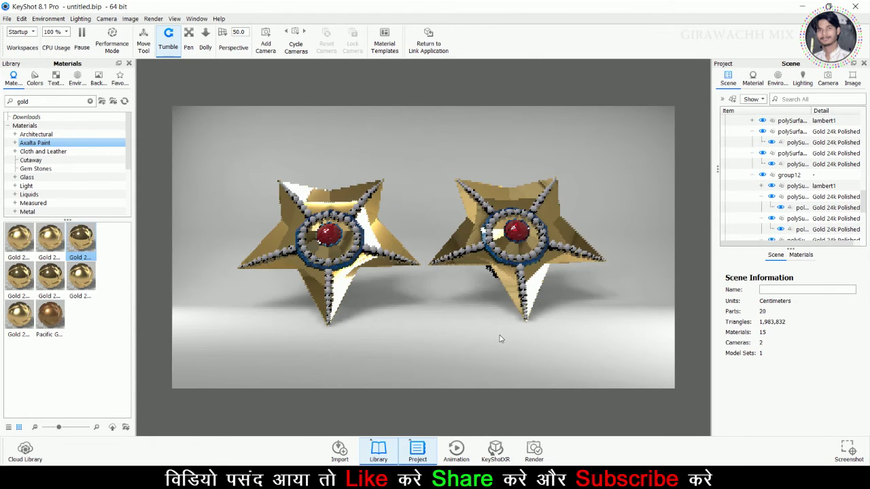
right_click(49, 276)
key("Escape")
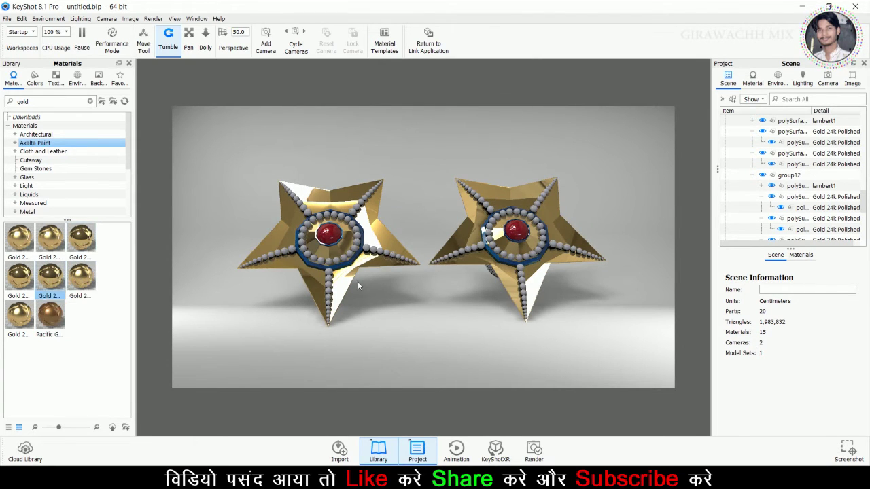
left_click(328, 264)
right_click(328, 264)
left_click(371, 63)
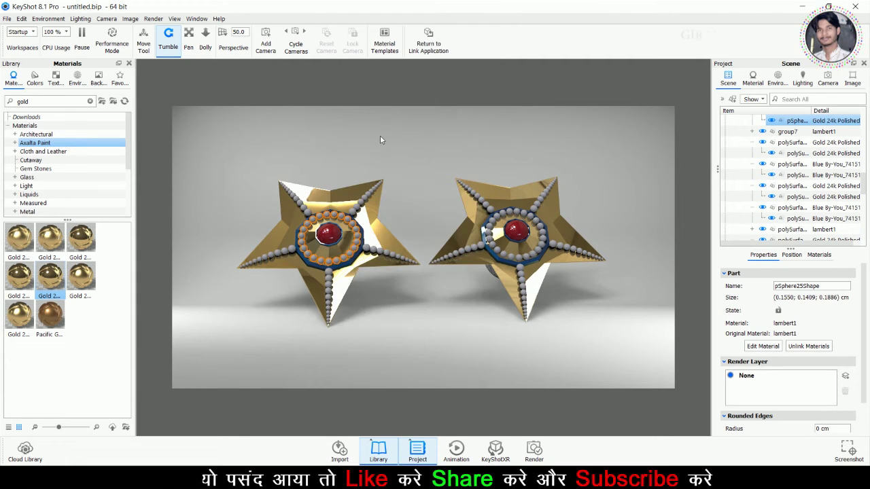
left_click(388, 307)
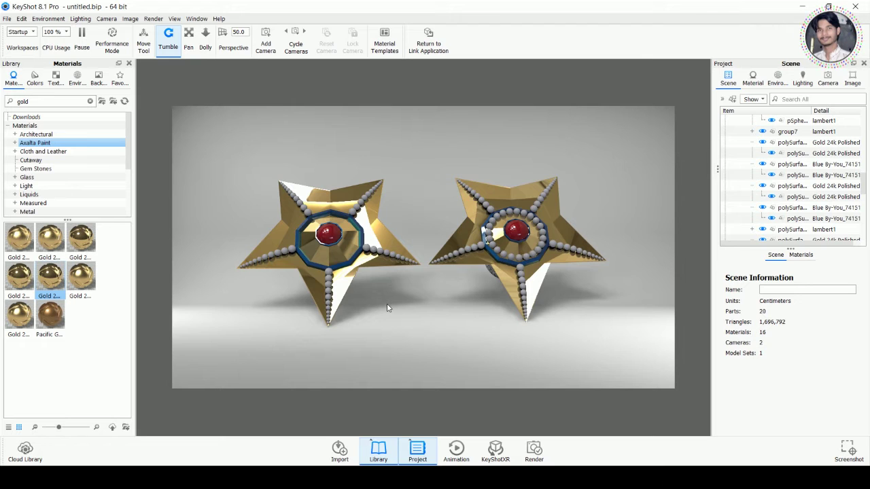
- Paste Gold 24k Textured onto the left star's gem beads and arm beads
right_click(20, 318)
key("Escape")
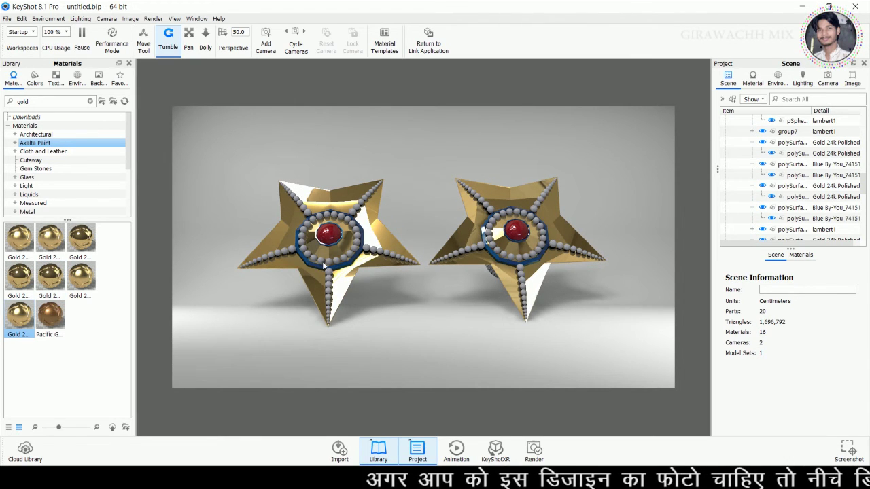
left_click(325, 265)
right_click(324, 266)
left_click(370, 60)
left_click(400, 305)
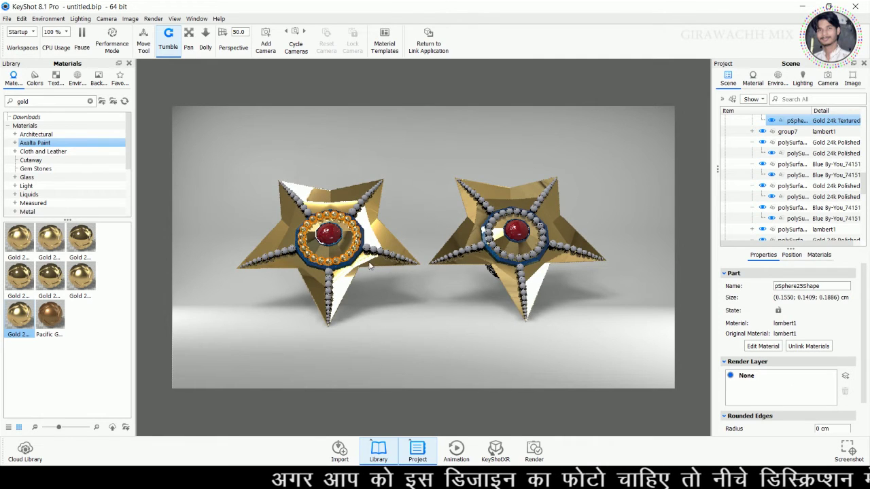
left_click(328, 298)
right_click(328, 297)
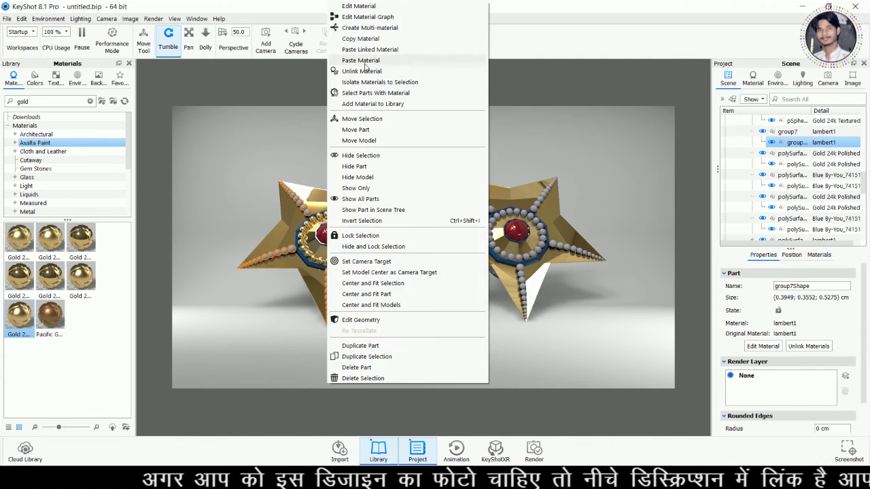
left_click(370, 60)
left_click(427, 297)
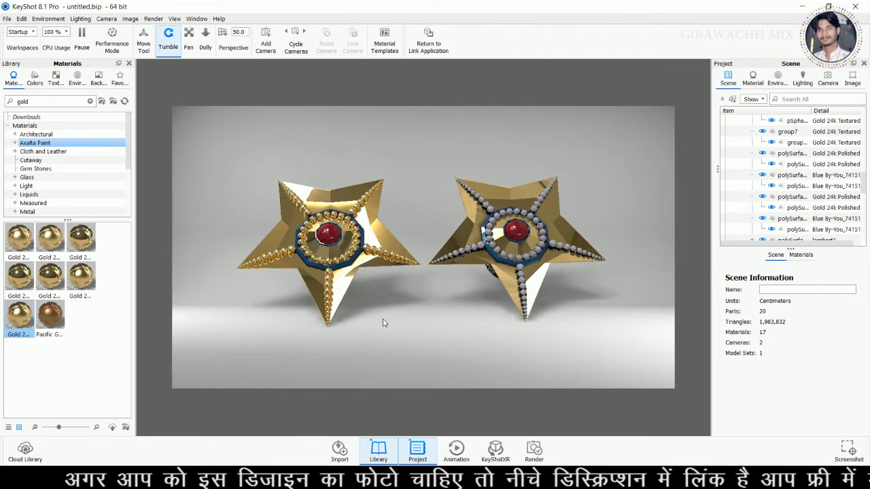
- Paste Gold 24k Textured onto the right star's arm beads and gem beads
left_click(473, 248)
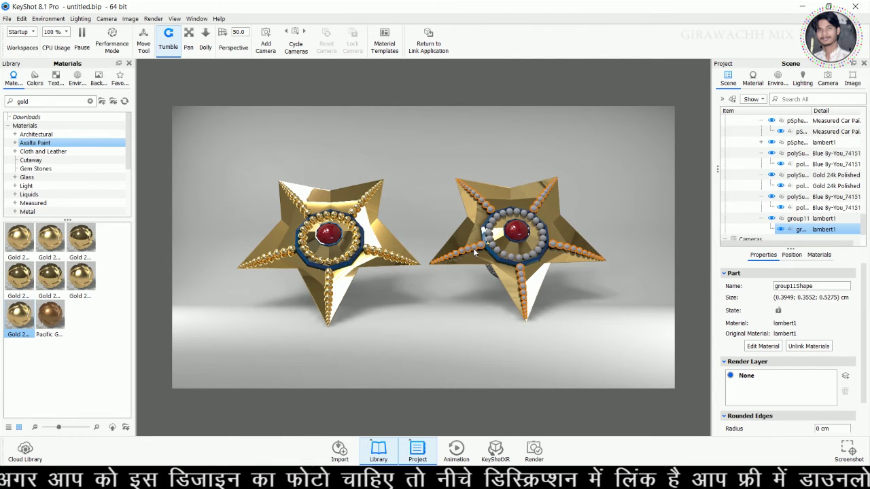
right_click(473, 248)
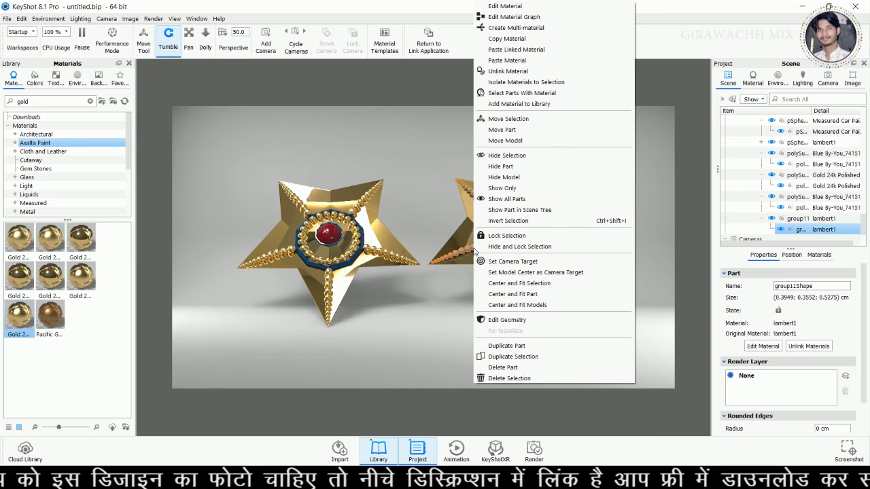
left_click(507, 60)
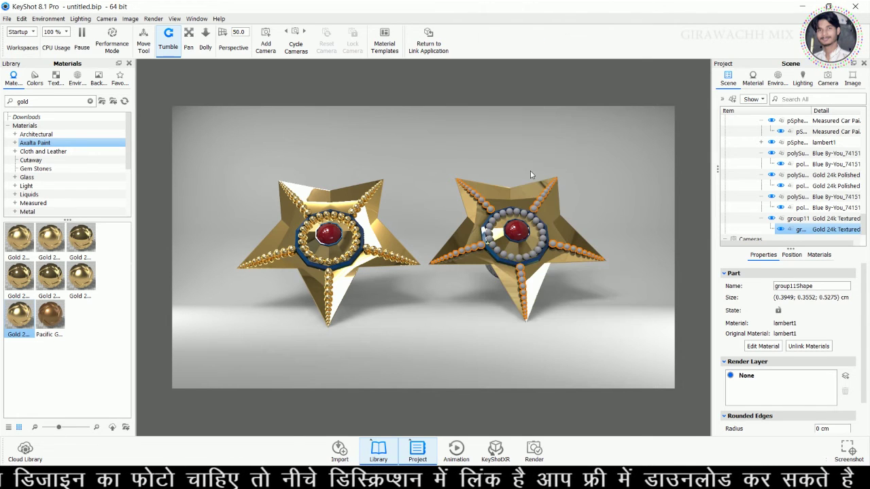
left_click(517, 259)
right_click(517, 259)
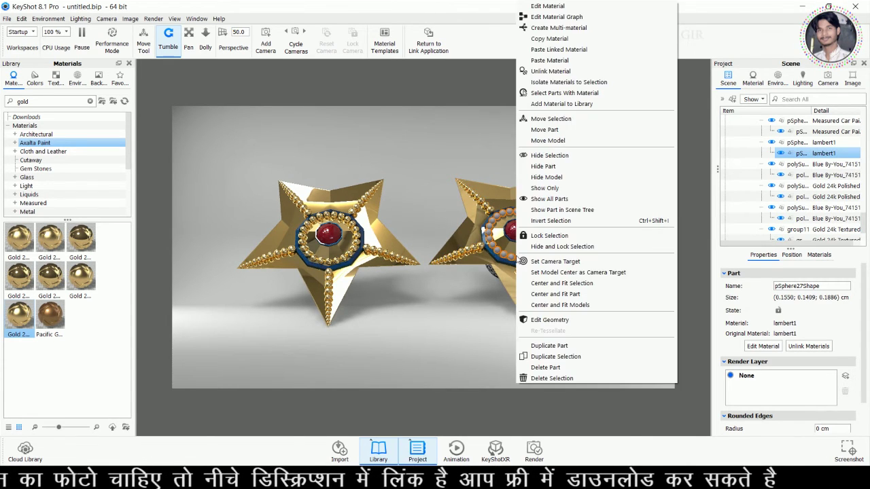
left_click(553, 62)
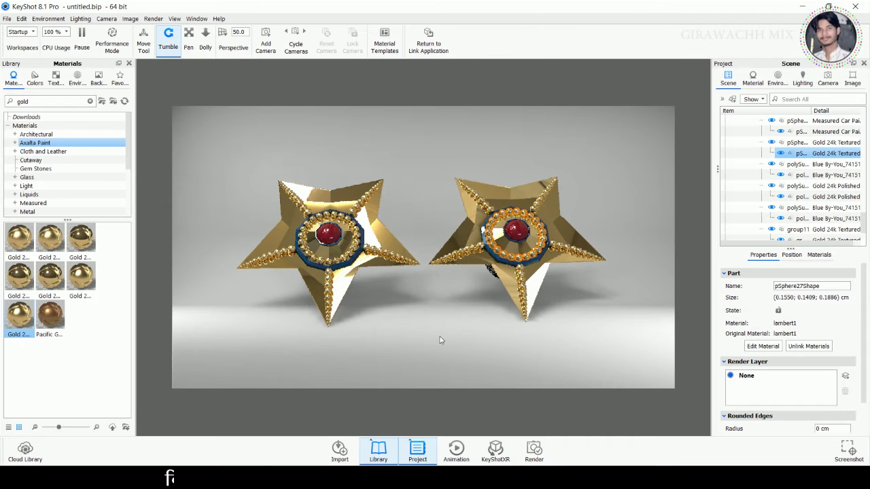
left_click(397, 318)
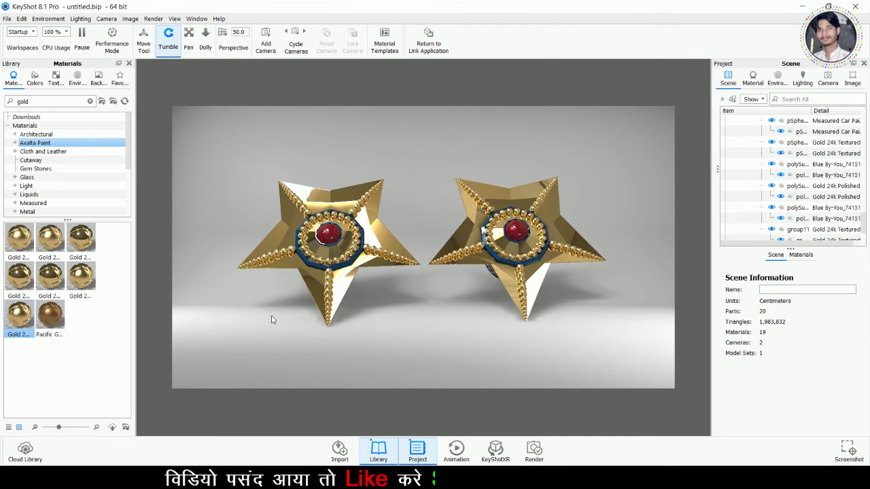
- Try gold on the left star's blue ring, then undo it to keep the ring blue
left_click(305, 261)
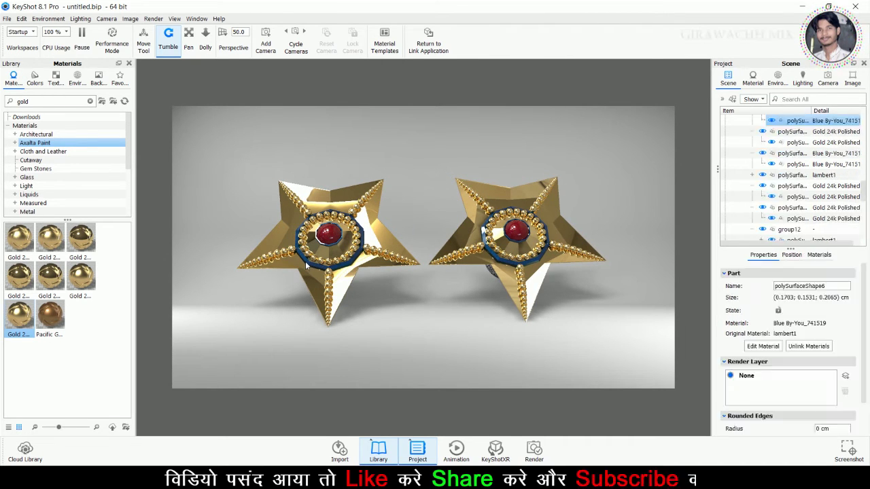
right_click(306, 261)
left_click(333, 60)
left_click(396, 291)
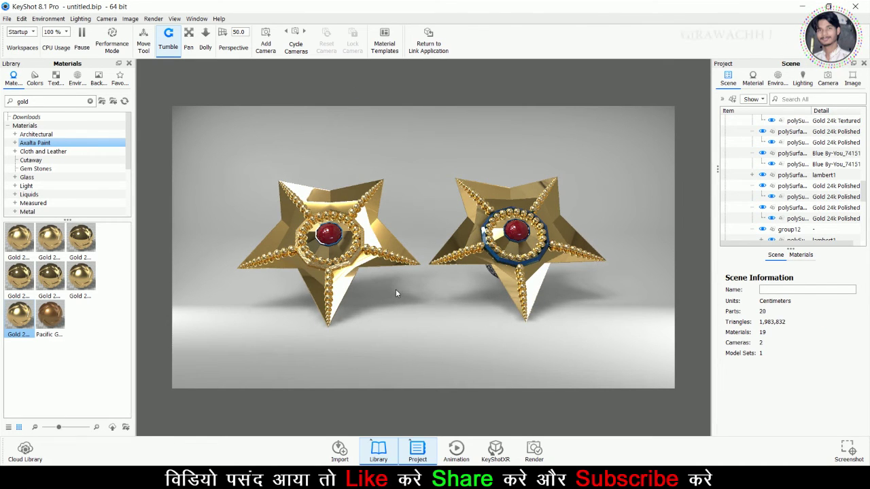
key("ctrl+z")
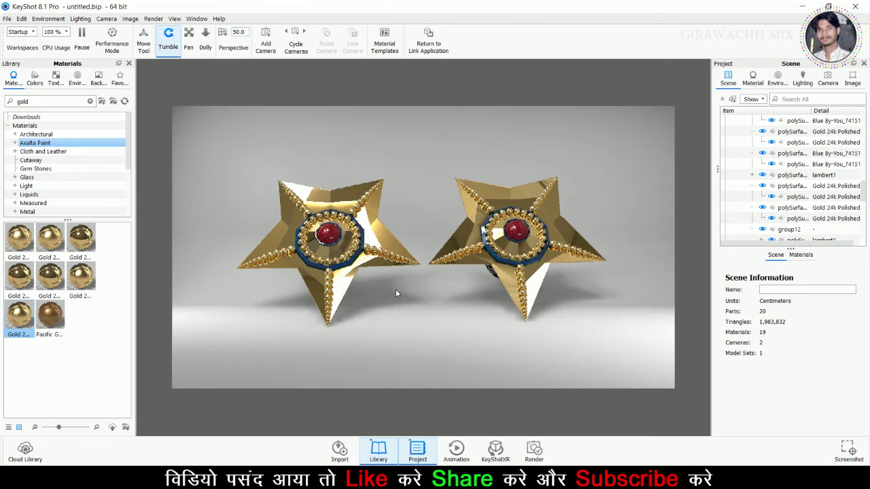
mouse_move(397, 325)
left_mouse_down()
mouse_move(563, 329)
mouse_move(464, 318)
mouse_move(485, 320)
left_mouse_up()
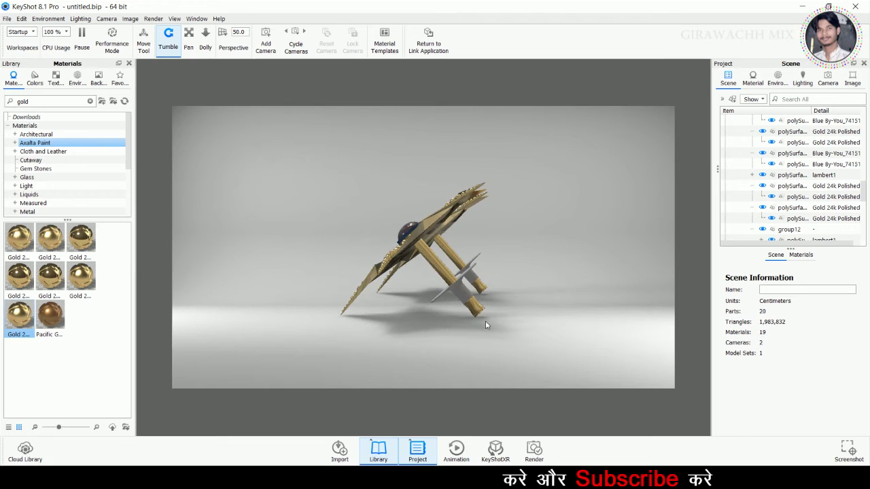
- Copy Glass (Solid) White from the Glass category and paste it onto a disc under a top
left_click(34, 143)
left_click(41, 177)
scroll(48, 178, "down", 2)
scroll(51, 179, "down", 1)
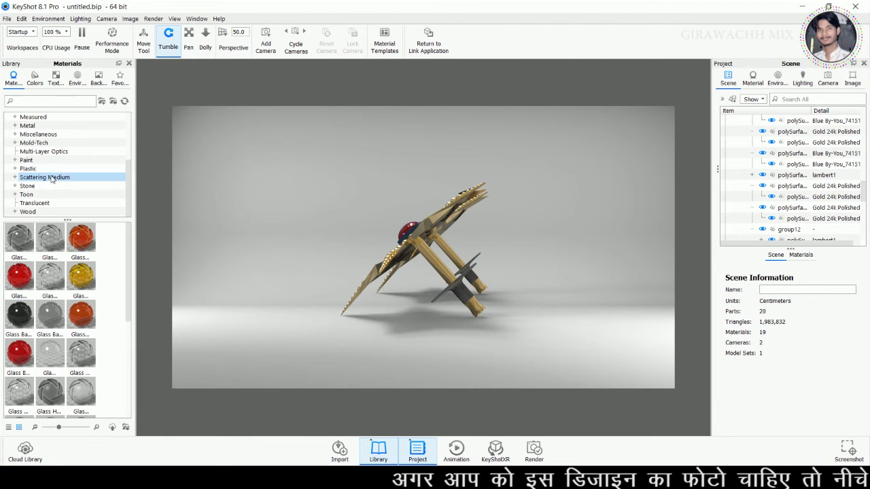
right_click(42, 277)
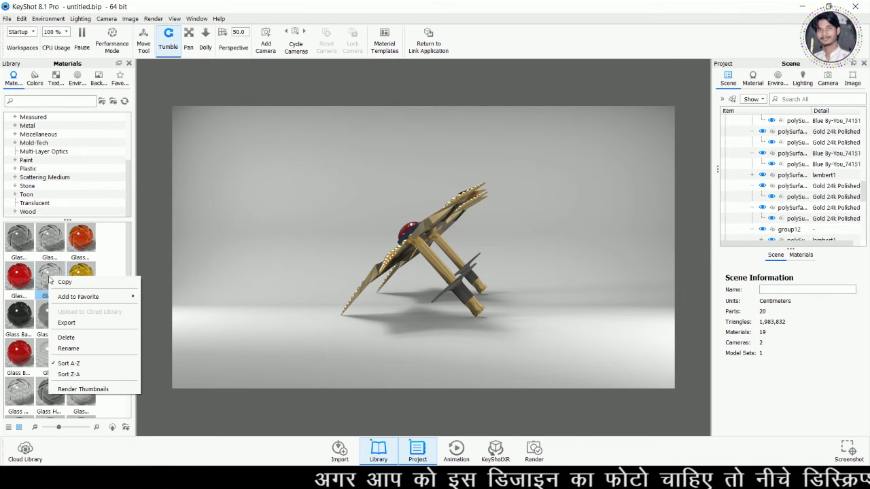
key("Escape")
left_click(449, 288)
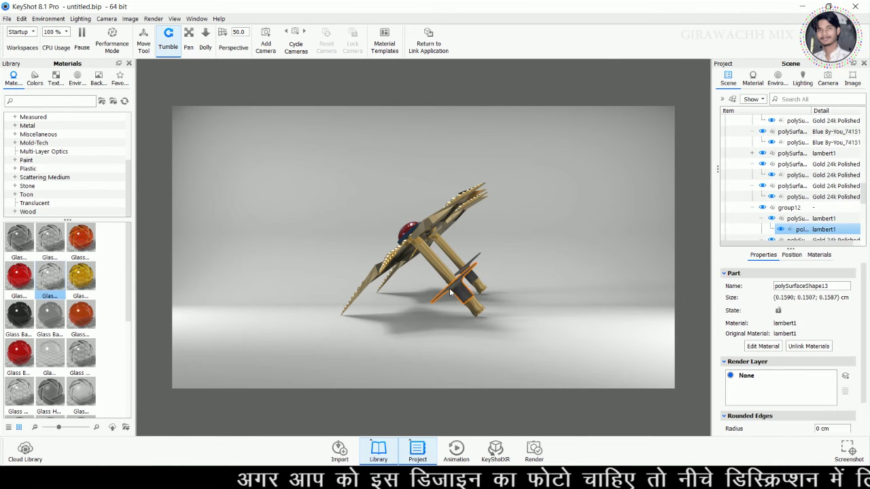
right_click(449, 288)
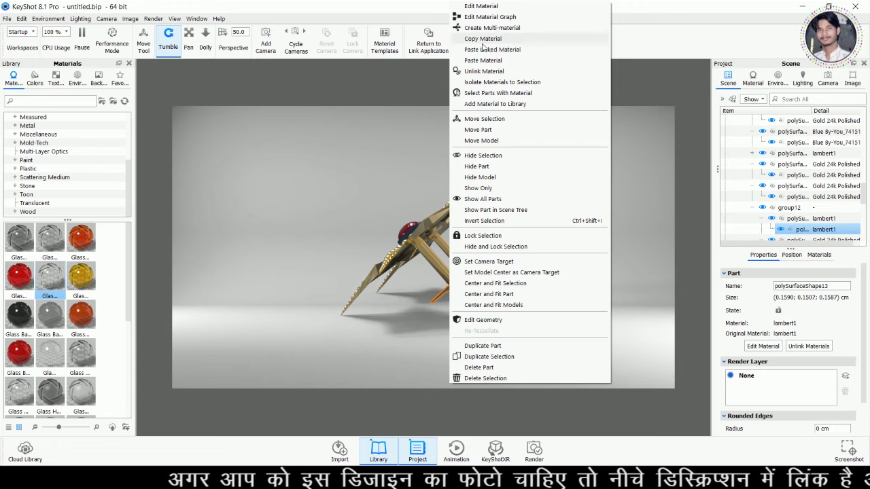
left_click(489, 60)
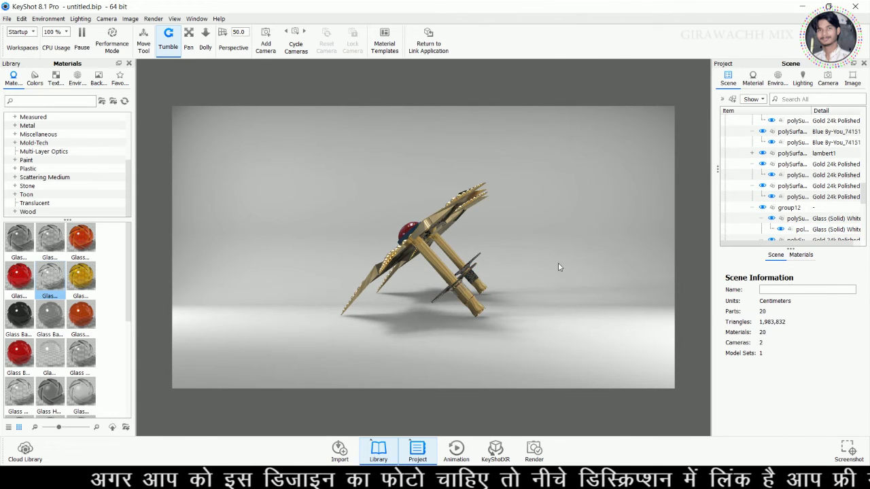
- Apply the white solid glass to the disc under the right star, then face the stars forward
left_click_drag(566, 267, 308, 273)
left_click(505, 293)
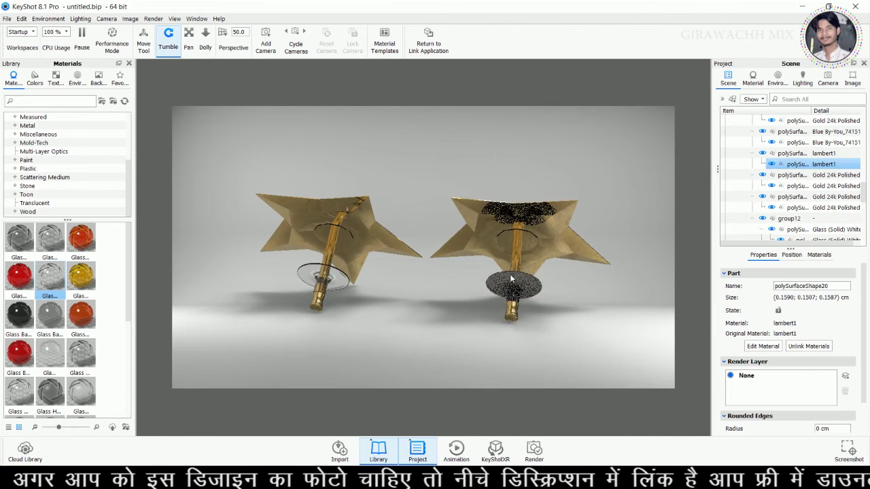
right_click(507, 294)
left_click(447, 202)
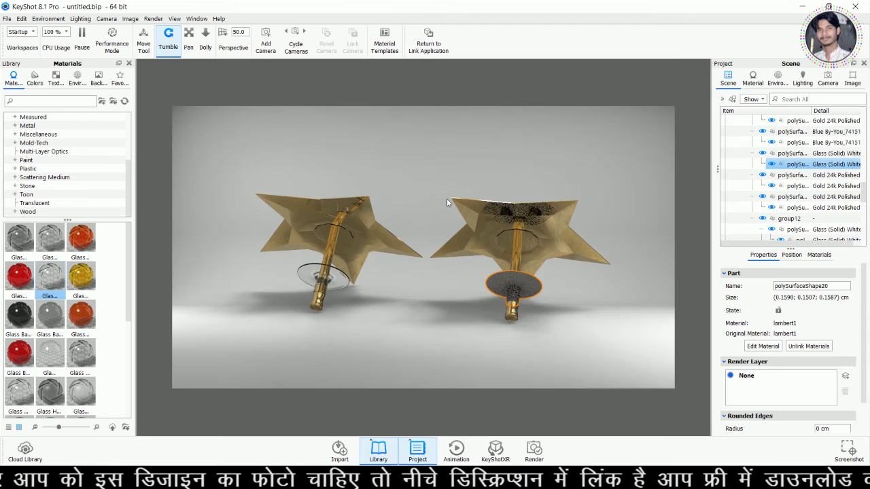
left_click(394, 268)
mouse_move(345, 297)
left_mouse_down()
mouse_move(407, 314)
mouse_move(319, 306)
mouse_move(447, 312)
mouse_move(465, 280)
mouse_move(354, 290)
left_mouse_up()
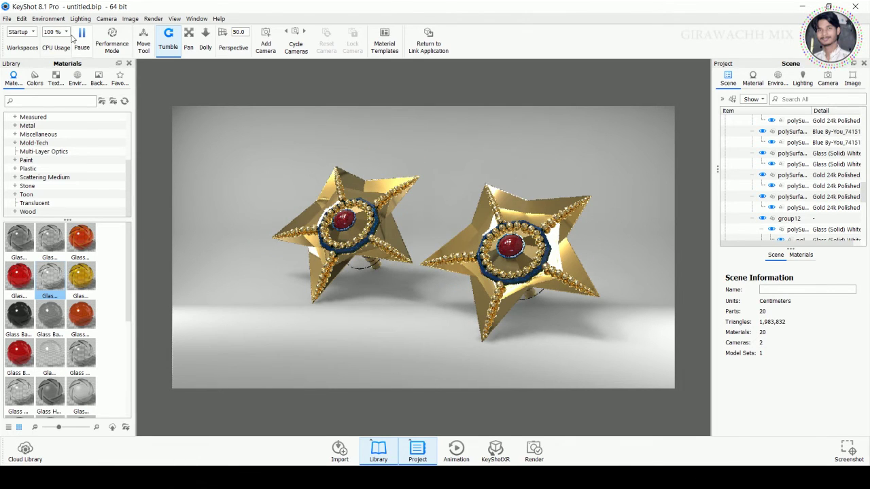
left_click(99, 77)
- Place the Concrete Wall 2 interior backplate behind the stars, after trying Concrete Wall 1
left_click(77, 78)
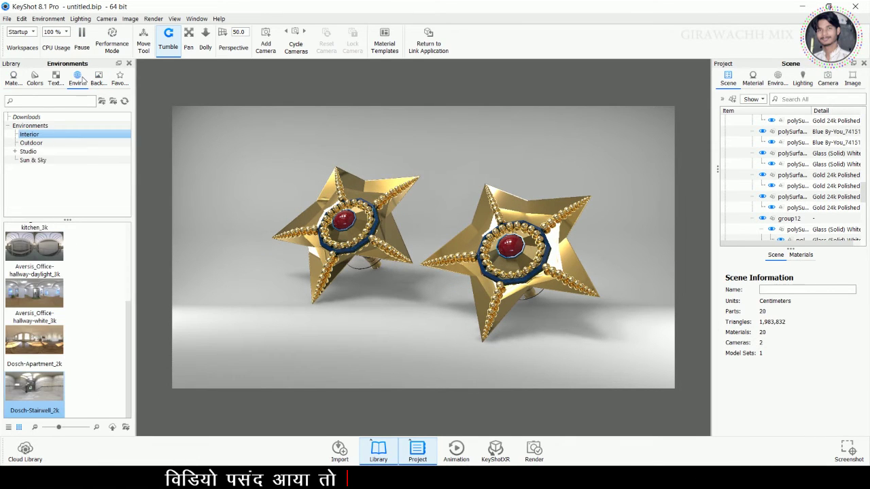
left_click(98, 78)
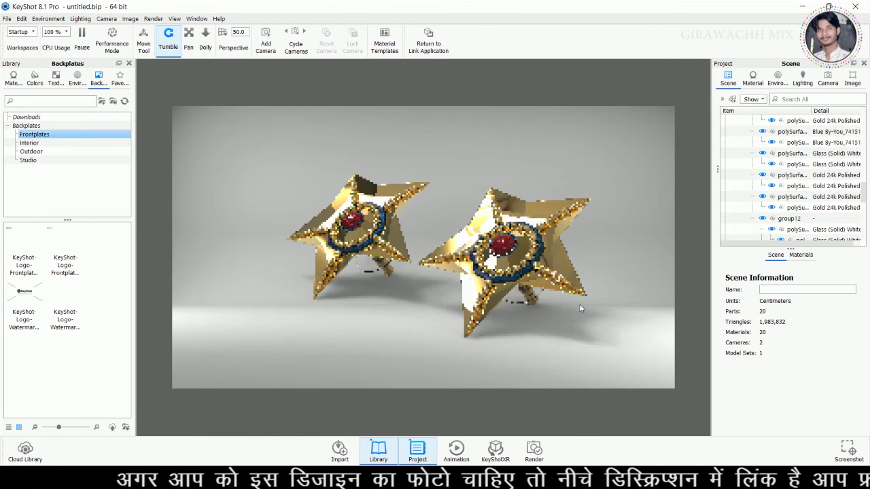
left_click(30, 143)
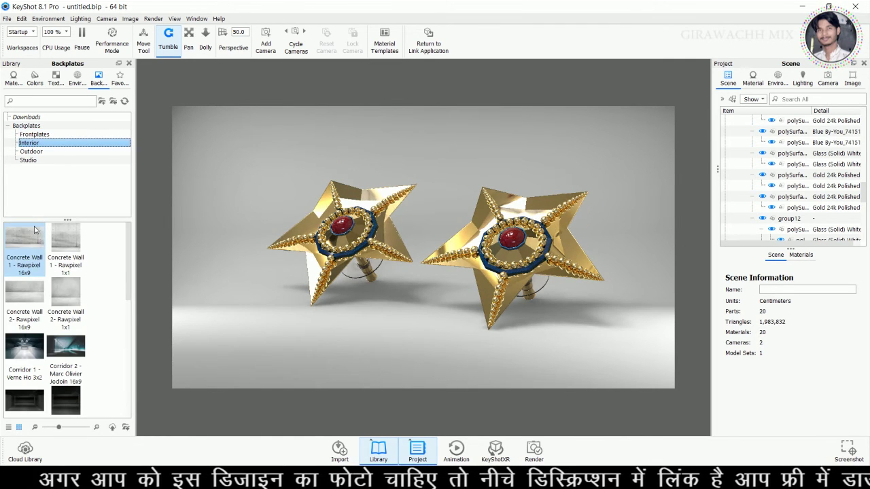
double_click(34, 229)
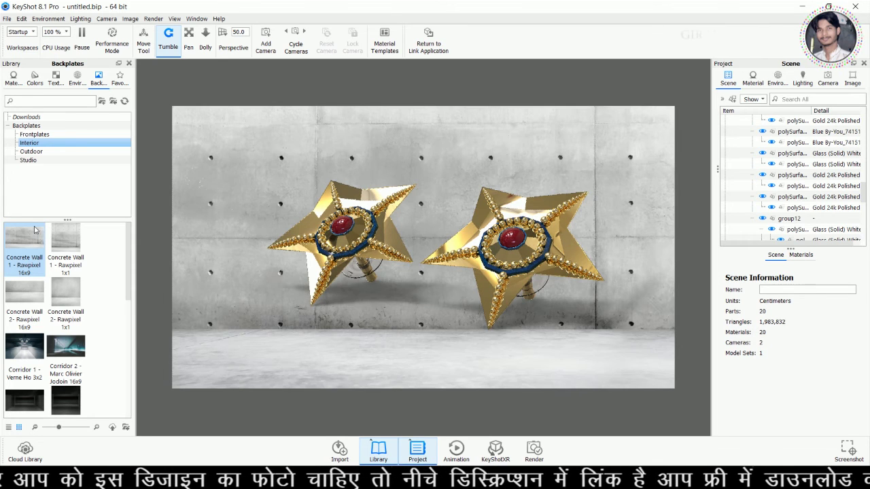
double_click(23, 287)
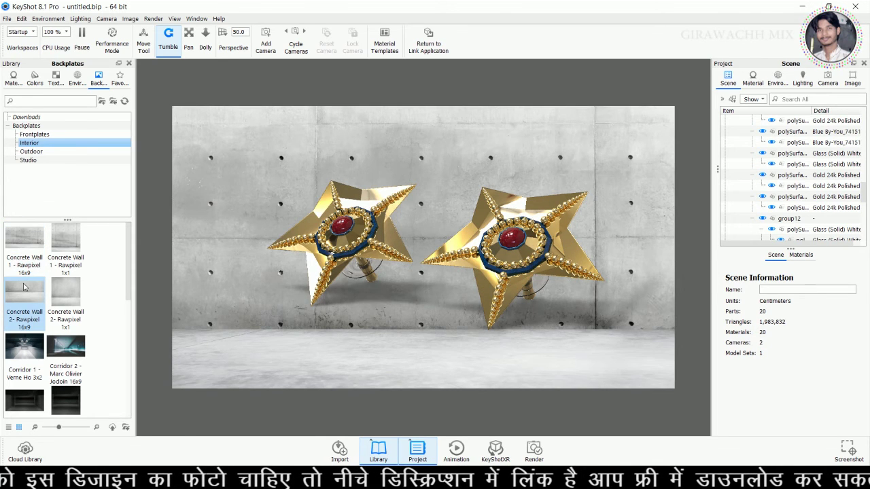
left_click_drag(351, 328, 363, 331)
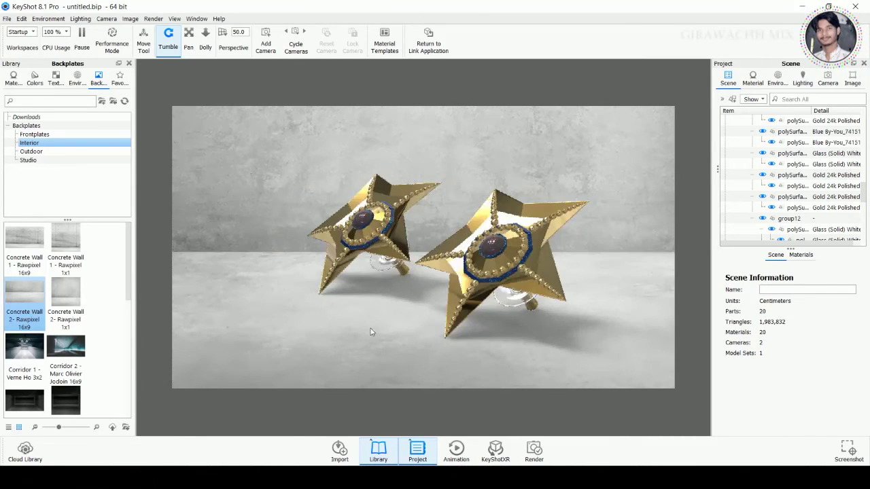
left_click(776, 80)
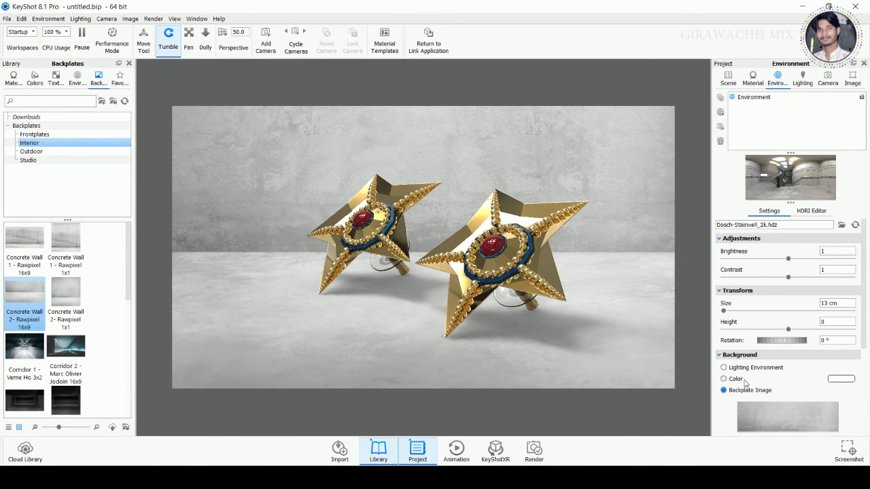
- Replace the backplate with a solid medium-grey #737373 background colour
left_click(739, 379)
left_click(841, 378)
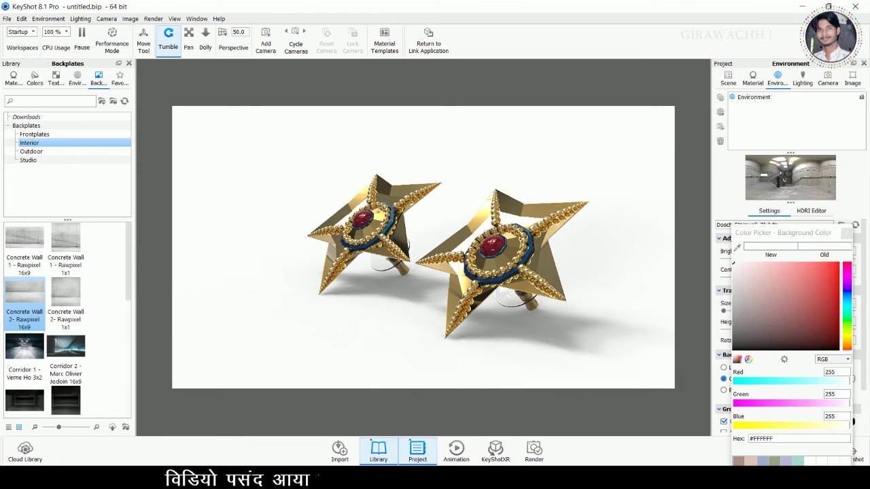
mouse_move(565, 324)
left_mouse_down()
mouse_move(613, 322)
mouse_move(617, 333)
mouse_move(631, 334)
mouse_move(462, 336)
mouse_move(435, 326)
mouse_move(507, 326)
mouse_move(476, 327)
left_mouse_up()
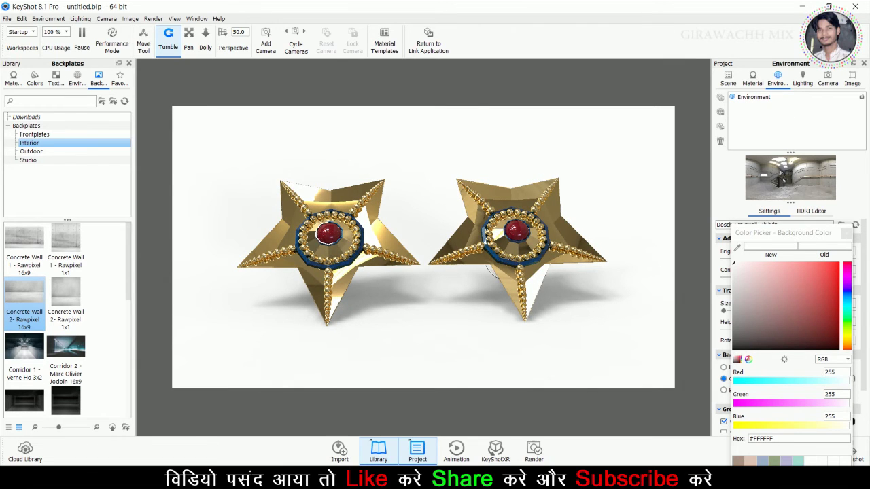
left_click(745, 318)
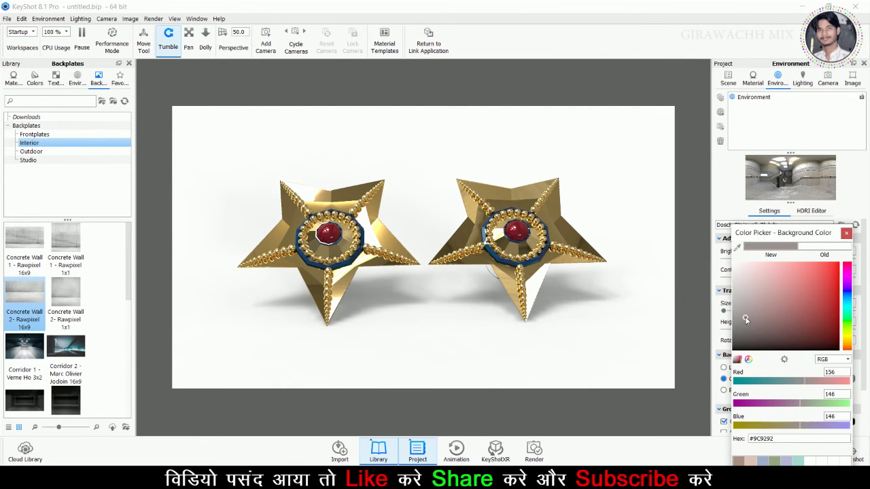
left_click_drag(746, 320, 729, 334)
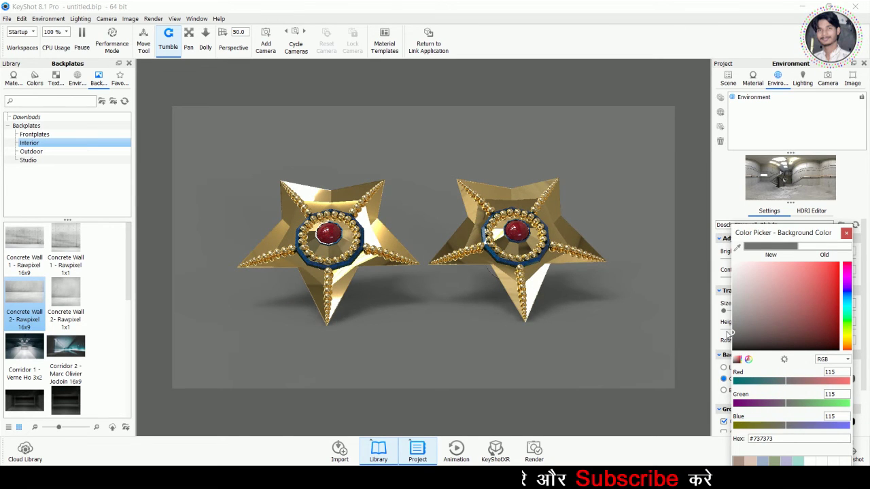
left_click(769, 174)
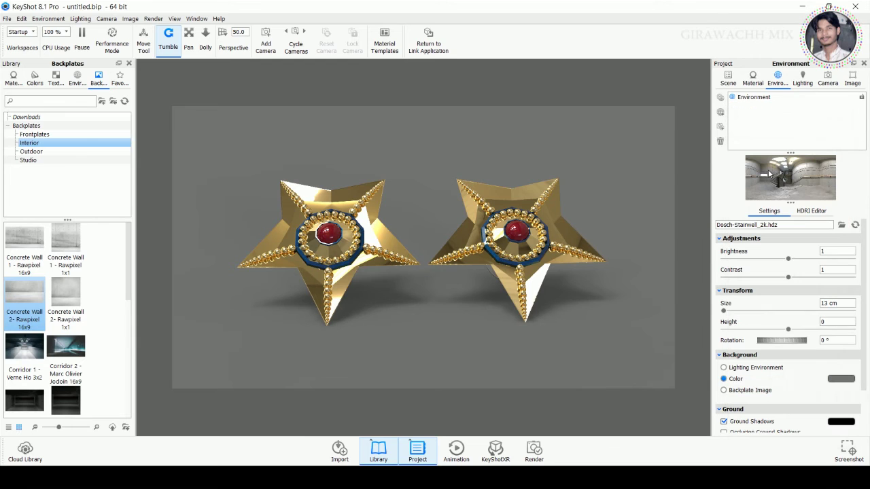
- Rotate the HDRI environment lighting to 349° in the HDRI Editor
left_click(804, 212)
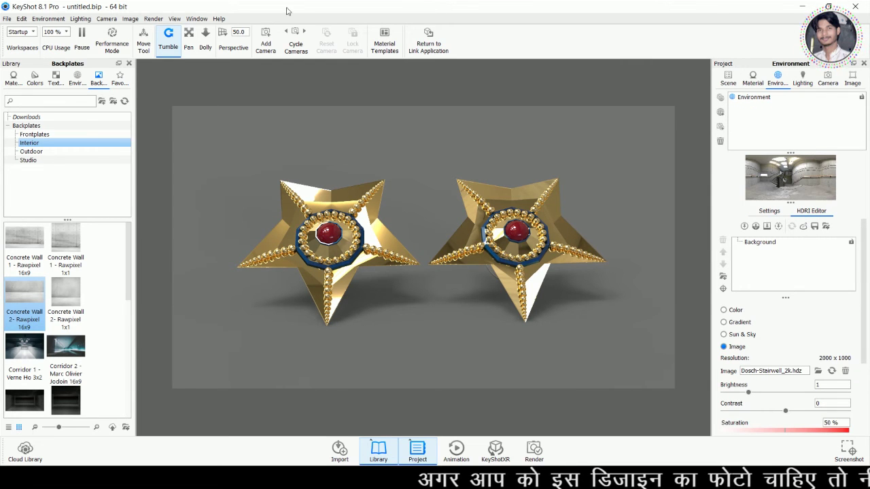
scroll(785, 350, "down", 3)
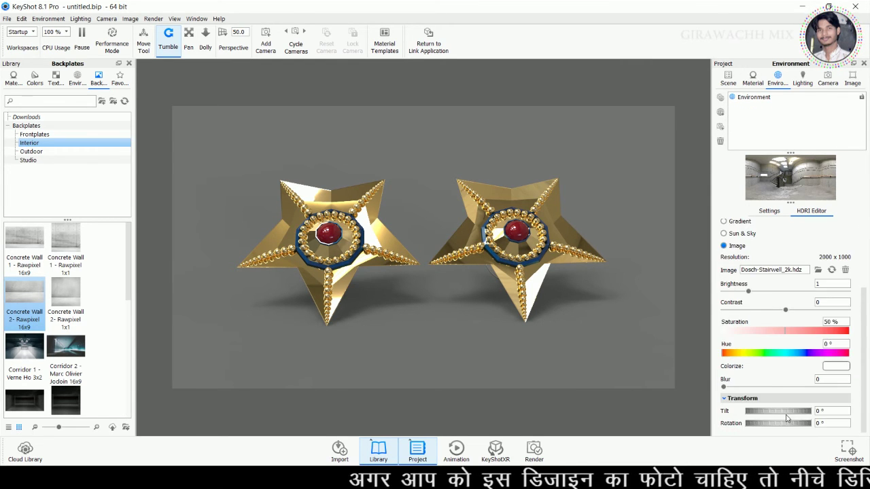
mouse_move(786, 425)
left_mouse_down()
mouse_move(759, 426)
mouse_move(773, 425)
left_mouse_up()
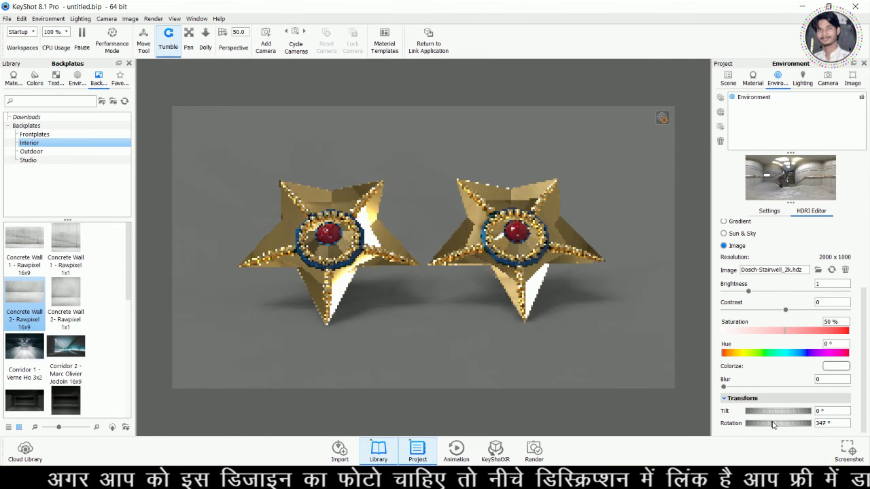
- Switch the scene lighting to the Product preset
left_click_drag(614, 318, 480, 321)
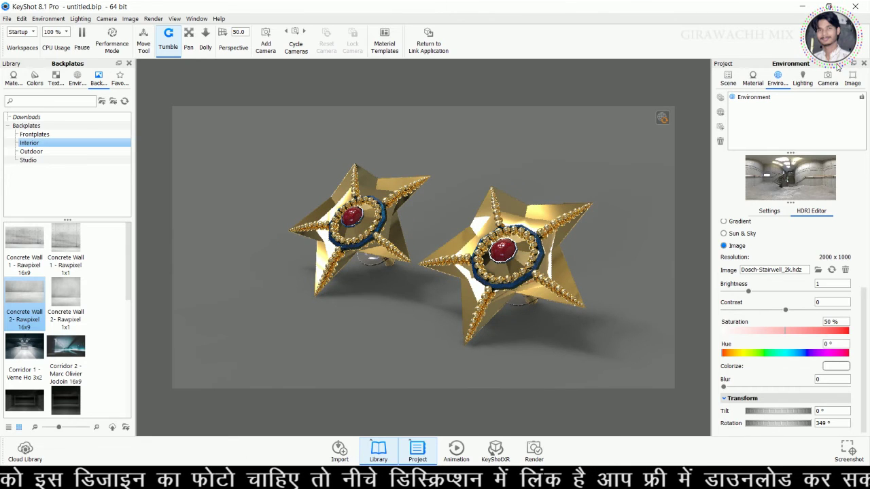
left_click(803, 77)
left_click(735, 139)
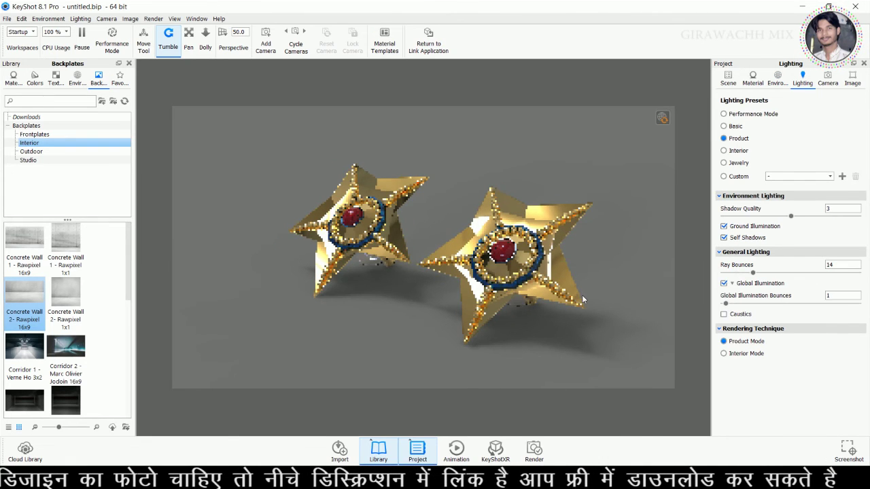
- Orbit and zoom the camera around the two gold stars
left_click_drag(511, 335, 750, 132)
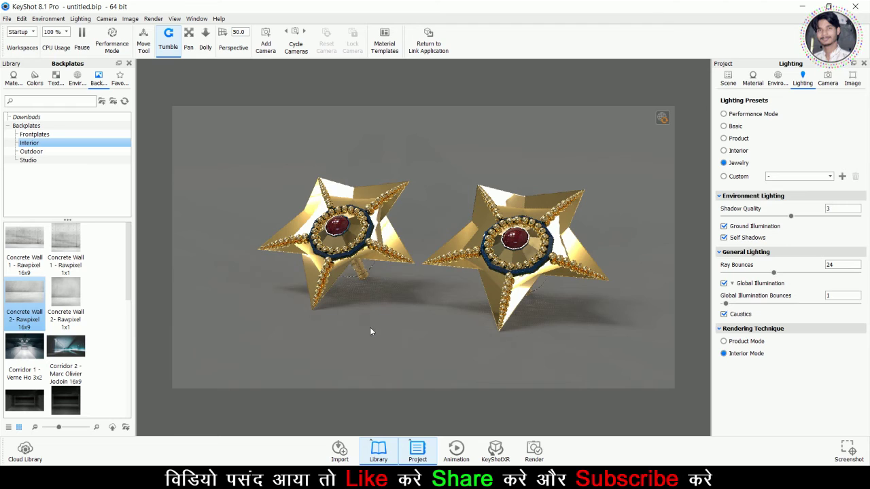
left_click_drag(344, 332, 436, 333)
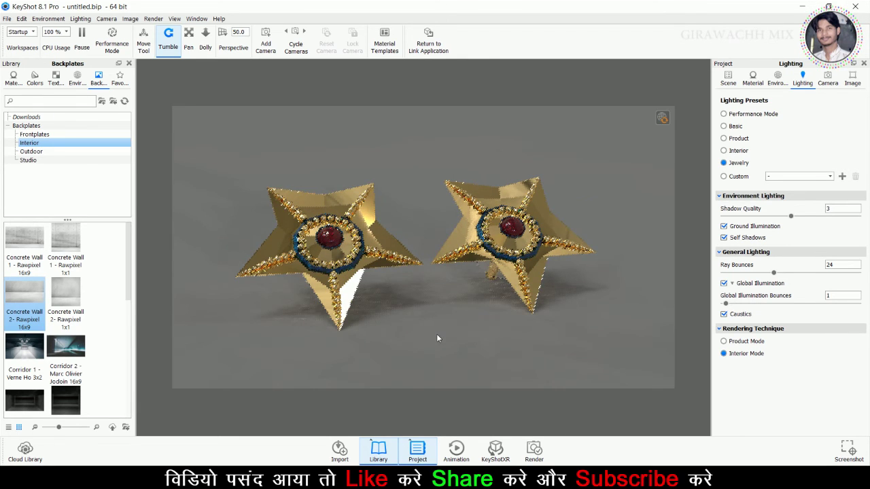
scroll(436, 316, "down", 1)
scroll(435, 317, "down", 1)
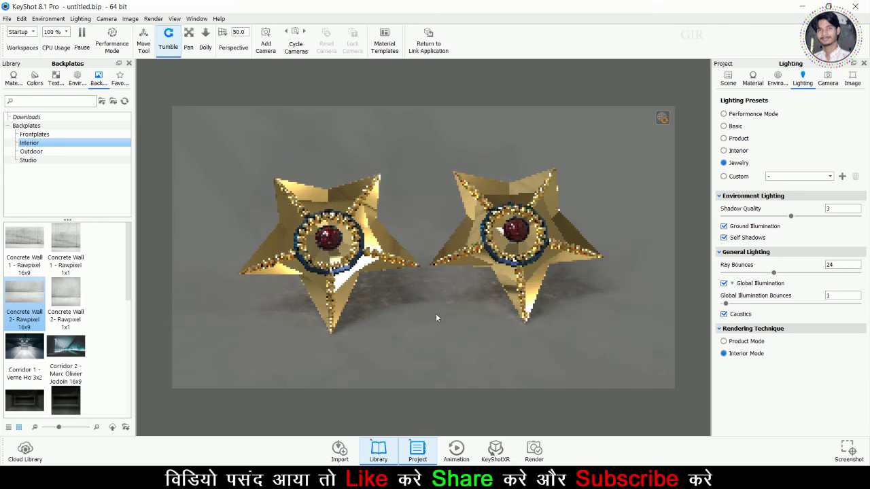
scroll(436, 316, "down", 1)
scroll(435, 316, "down", 1)
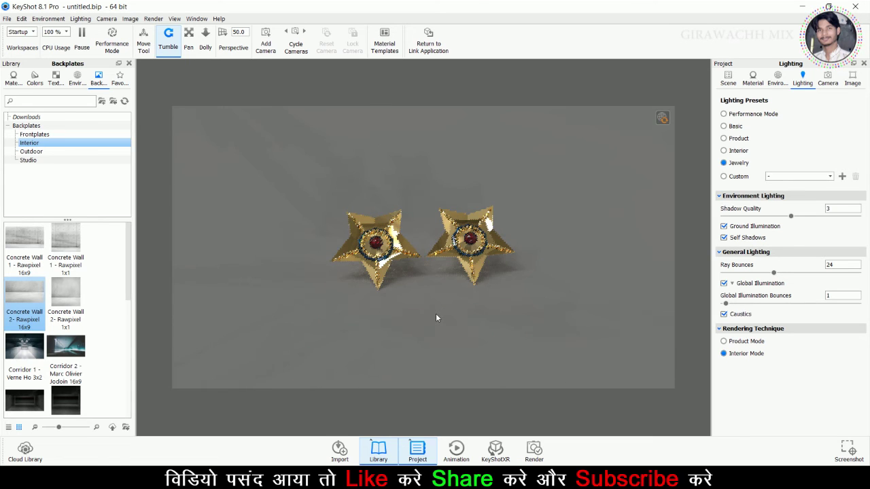
mouse_move(528, 316)
left_mouse_down()
mouse_move(374, 308)
mouse_move(340, 297)
mouse_move(485, 306)
mouse_move(401, 289)
left_mouse_up()
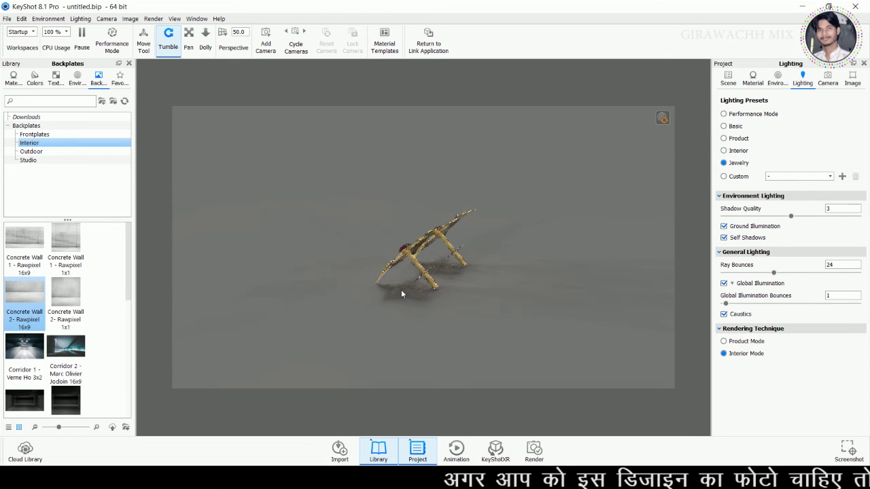
- Frame both stars side by side in an angled three-quarter front view
left_click_drag(456, 298, 458, 298)
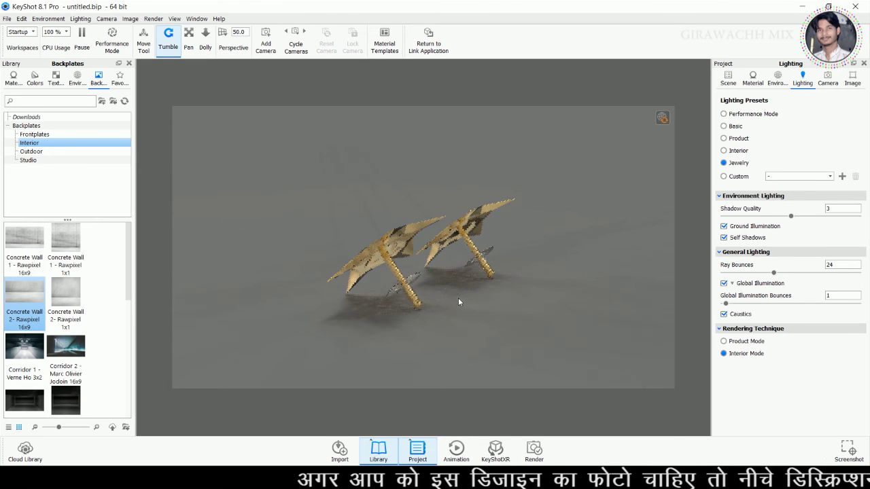
left_click_drag(578, 318, 425, 312)
mouse_move(569, 315)
left_mouse_down()
mouse_move(393, 309)
mouse_move(510, 316)
left_mouse_up()
mouse_move(614, 308)
left_mouse_down()
mouse_move(446, 302)
mouse_move(597, 295)
mouse_move(478, 306)
mouse_move(589, 306)
mouse_move(560, 307)
mouse_move(579, 312)
left_mouse_up()
scroll(567, 300, "up", 2)
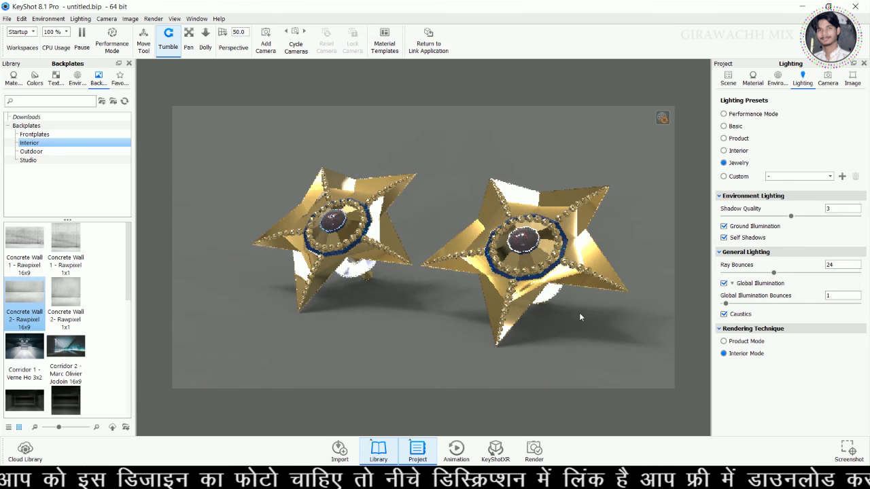
scroll(579, 316, "down", 1)
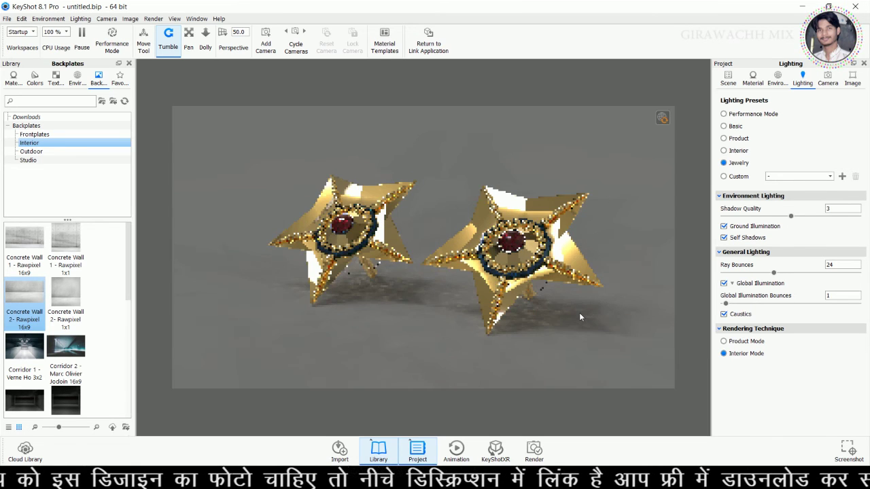
scroll(579, 317, "down", 1)
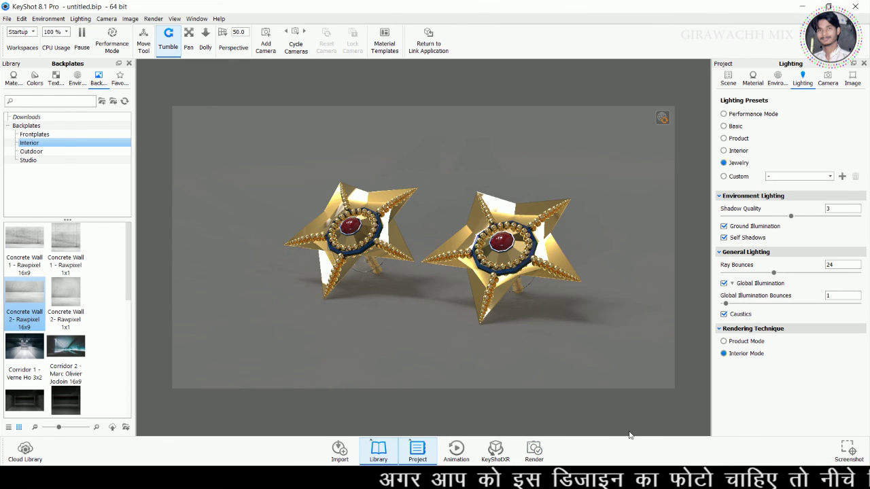
left_click(533, 452)
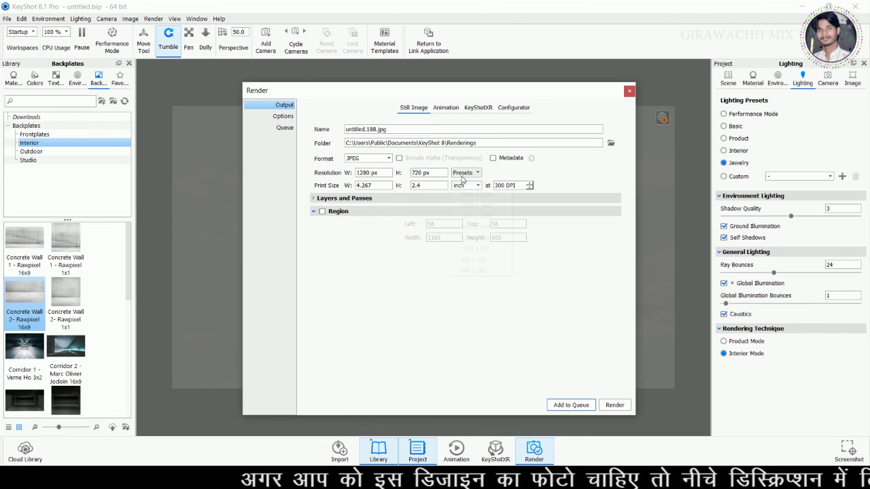
- Render the still image as a 1280×720 JPEG and maximise the render window
left_click(464, 172)
left_click(462, 175)
left_click(462, 175)
left_click(462, 175)
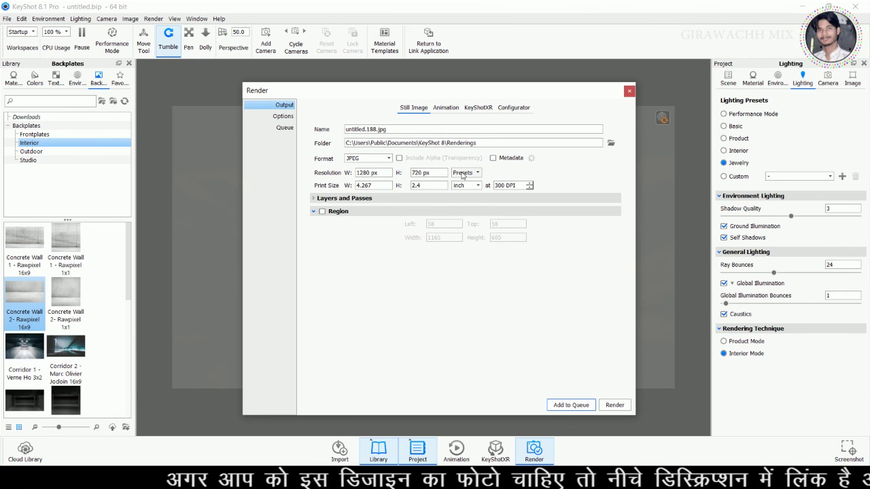
left_click(611, 408)
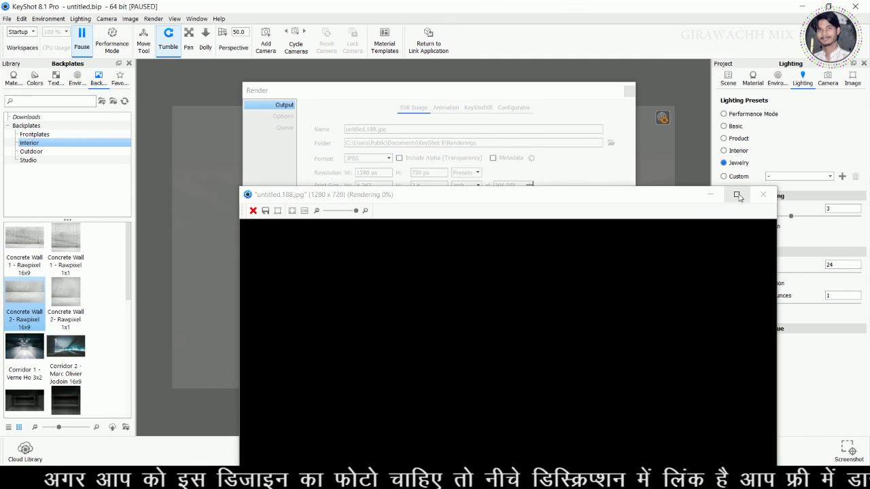
left_click(736, 195)
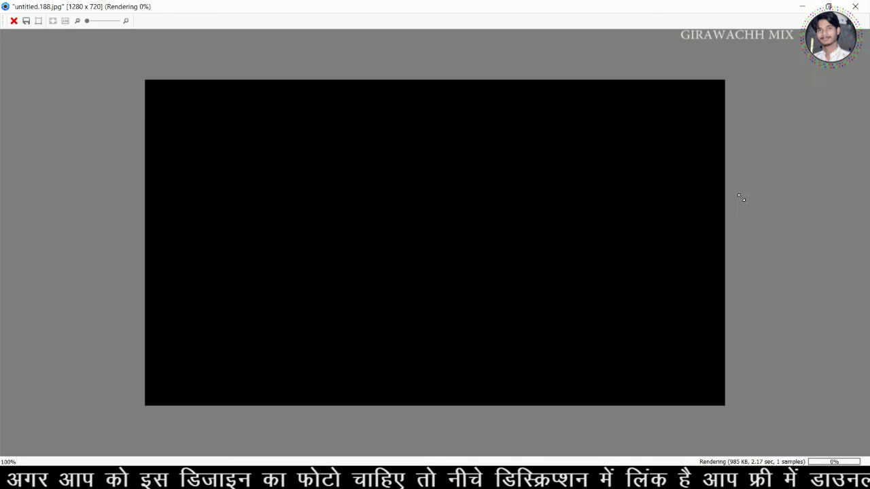